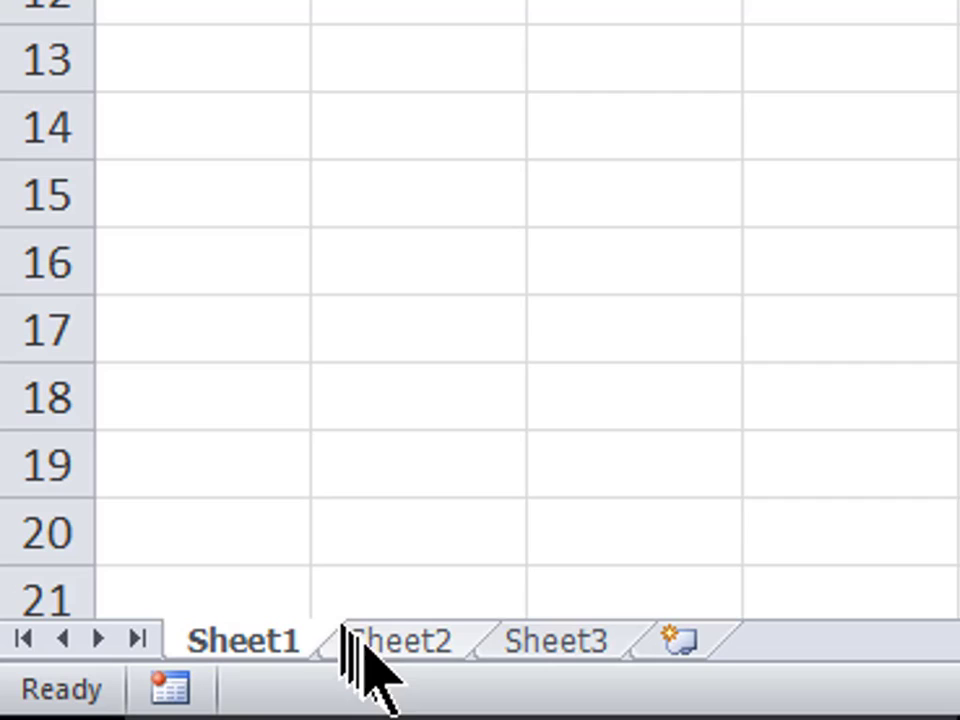
- Go through the worksheets Sheet2 and Sheet3 in both directions and return to Sheet1
{"action": "left_click", "coordinate": [398, 641]}
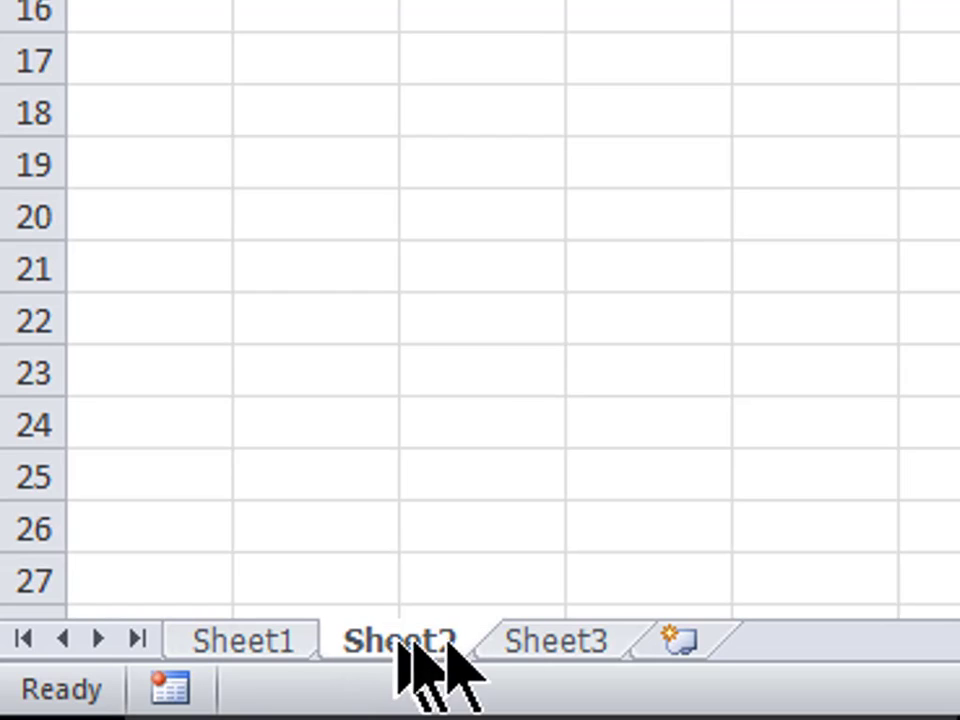
{"action": "left_click", "coordinate": [566, 645]}
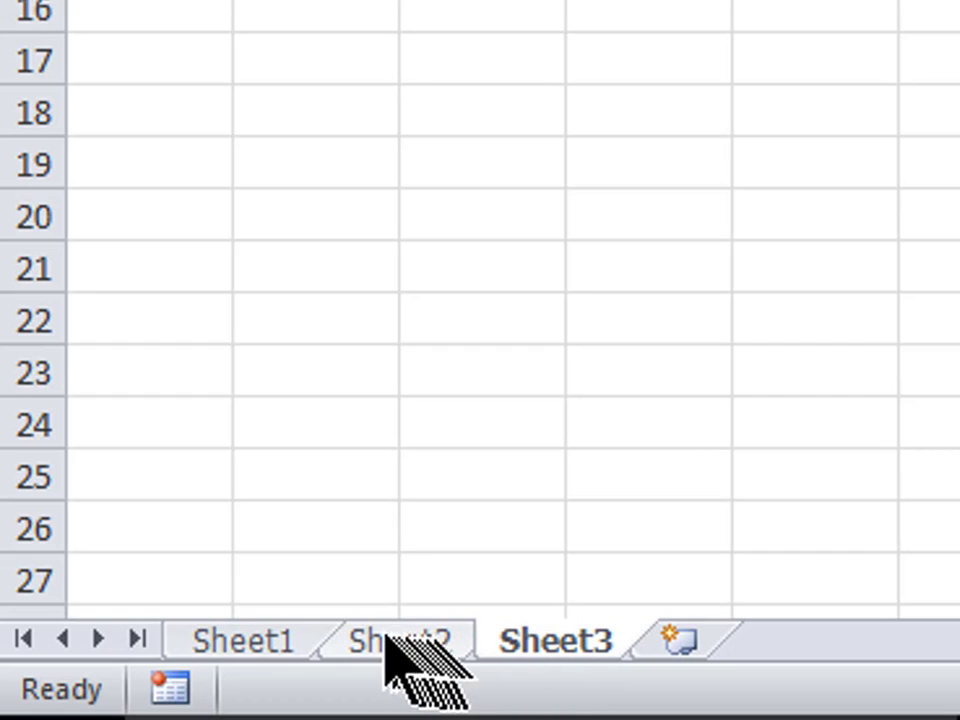
{"action": "left_click", "coordinate": [214, 638]}
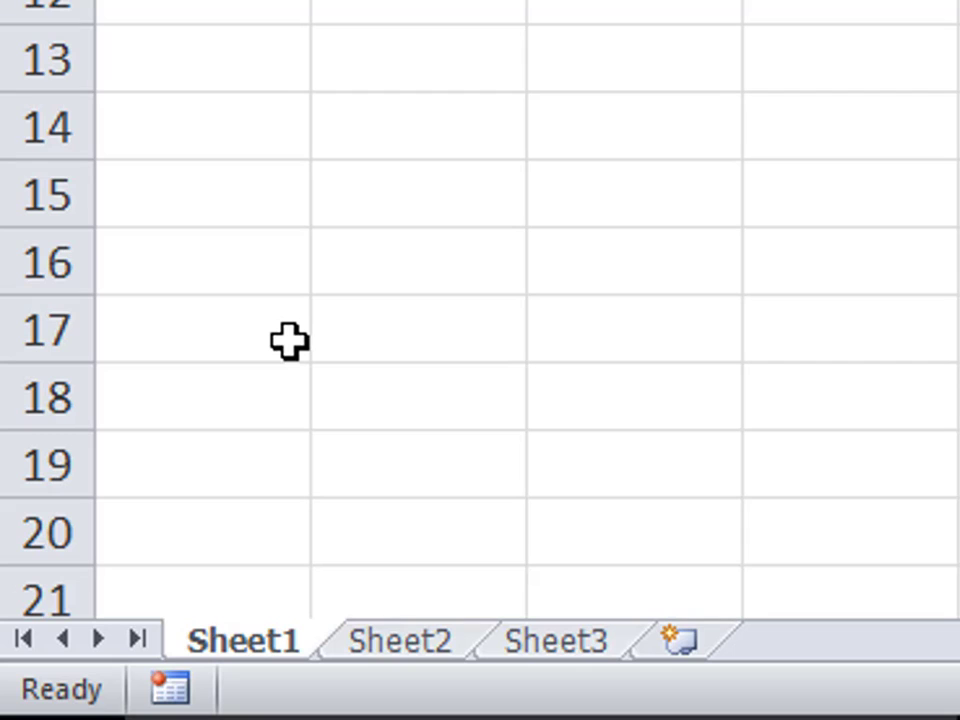
{"action": "key", "text": "ctrl+Page_Down"}
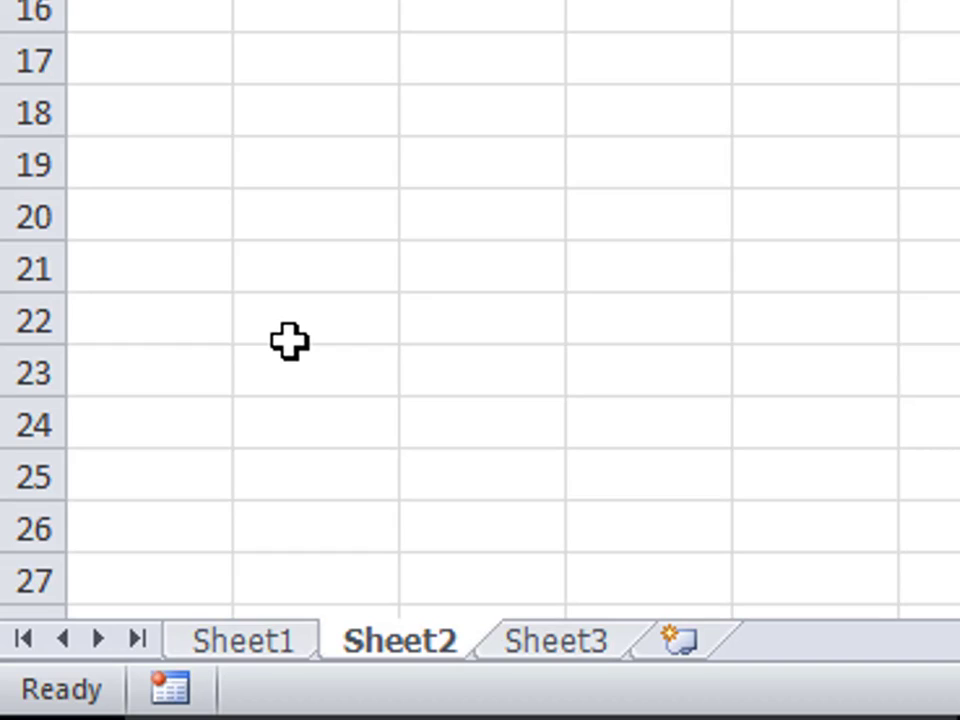
{"action": "key", "text": "ctrl+Page_Down"}
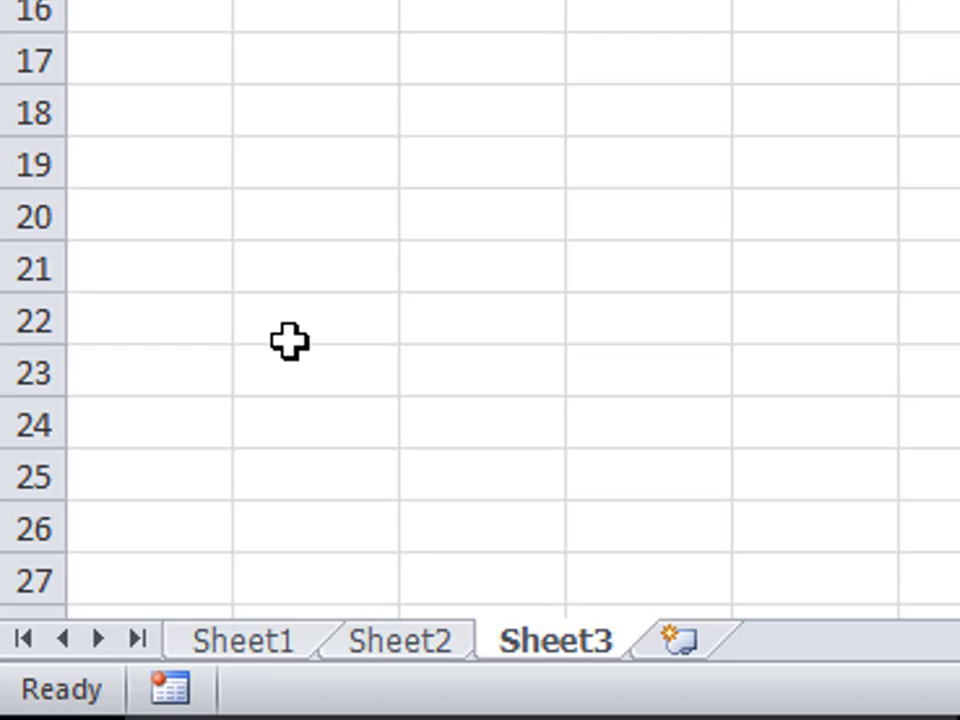
{"action": "key", "text": "ctrl+Page_Up"}
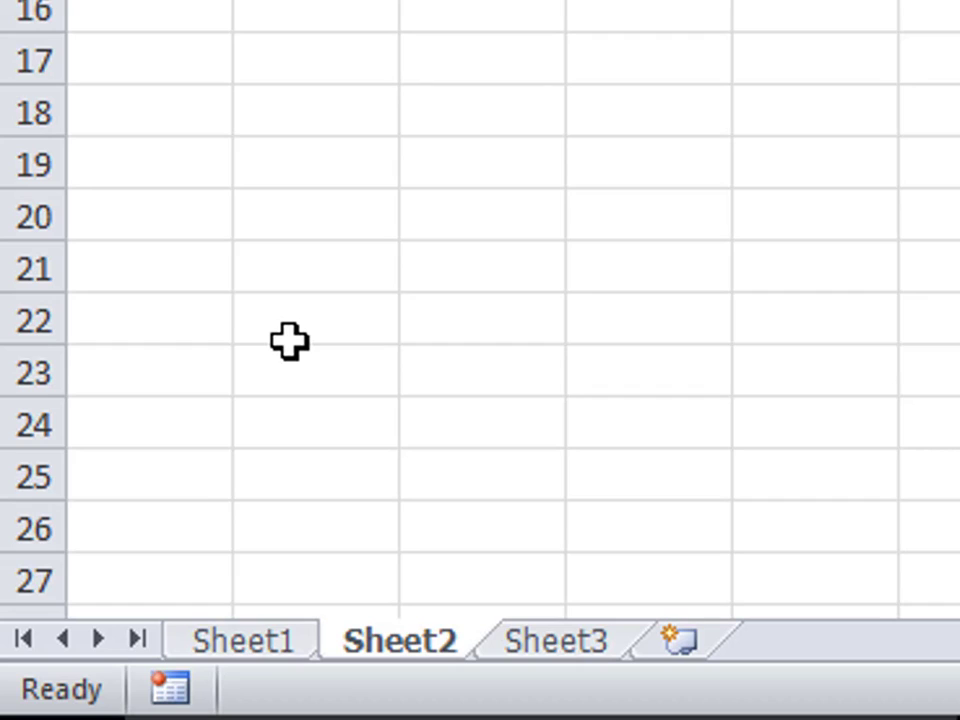
{"action": "key", "text": "ctrl+Page_Up"}
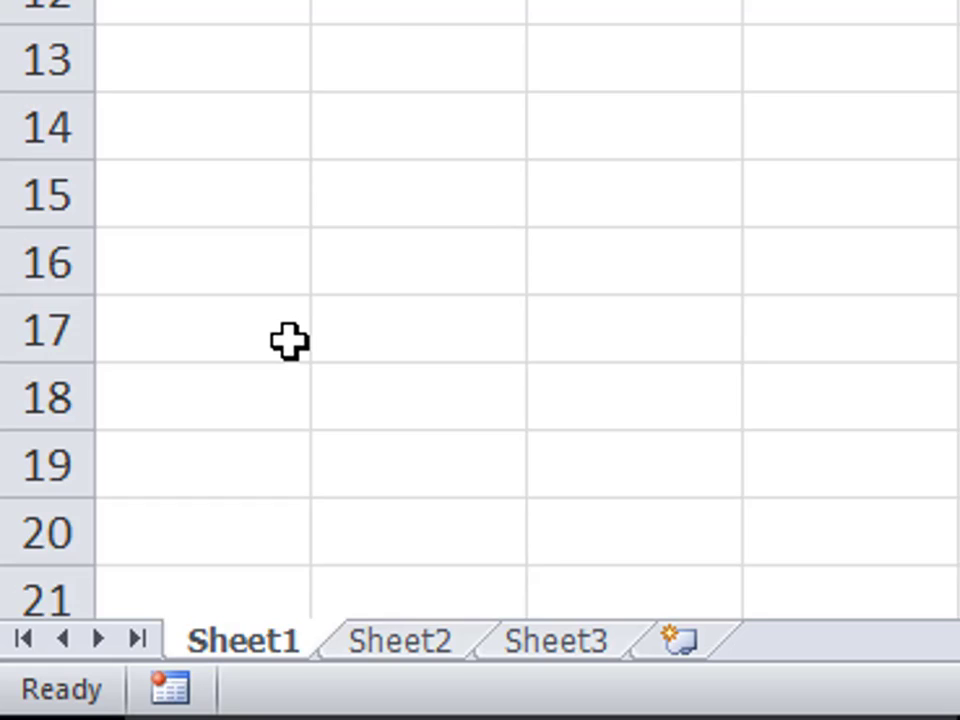
{"action": "key", "text": "ctrl+Page_Down"}
{"action": "key", "text": "ctrl+Page_Down"}
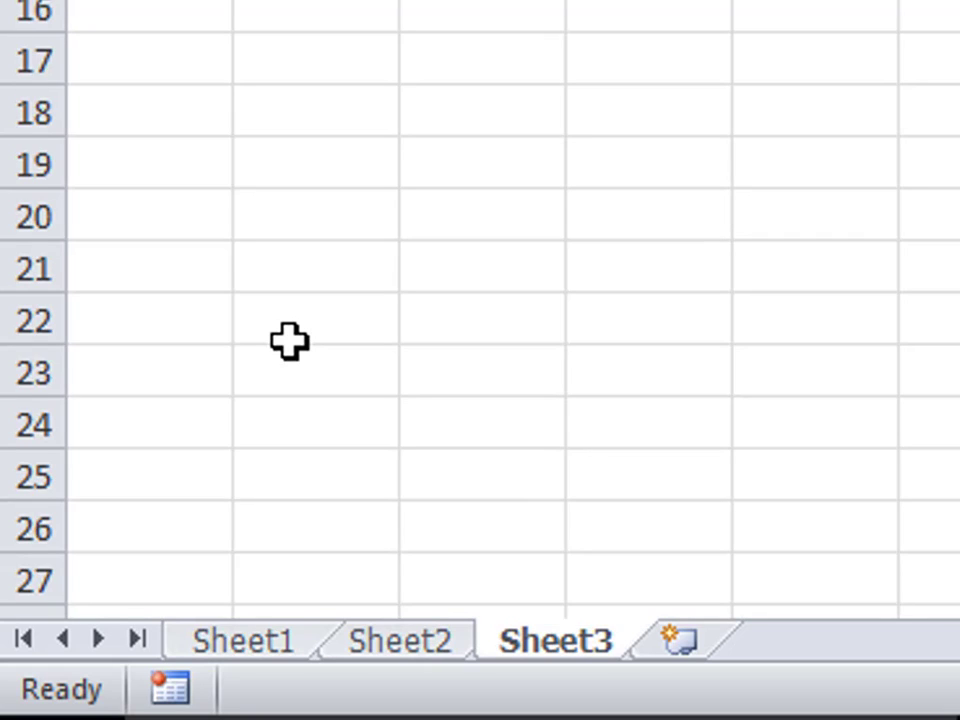
{"action": "key", "text": "ctrl+Page_Up"}
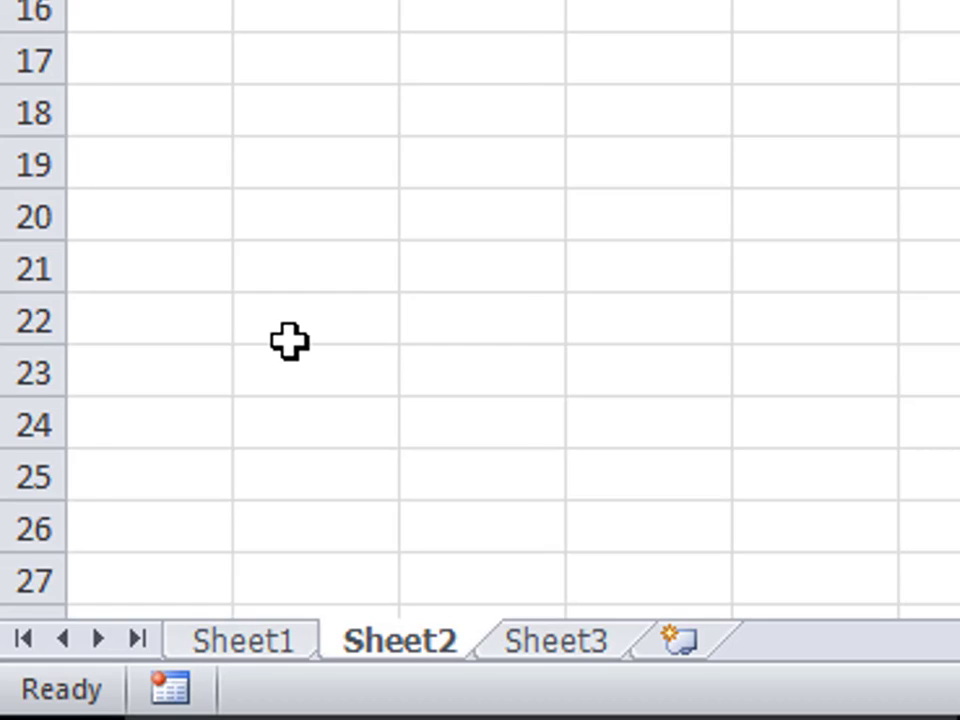
{"action": "key", "text": "ctrl+Page_Up"}
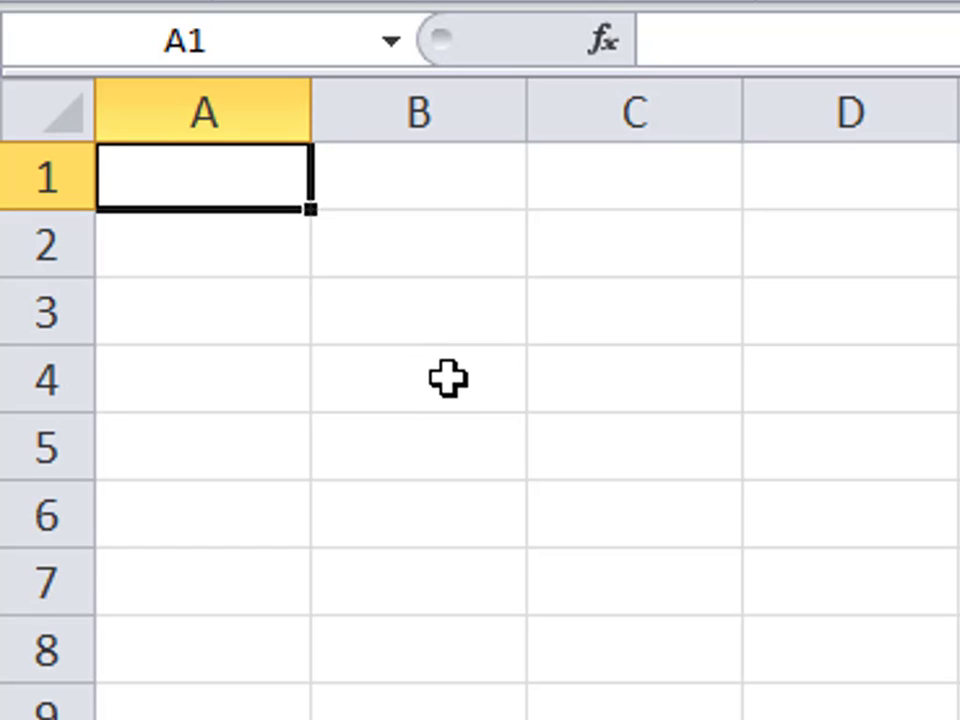
- Select cells B4, D2 and C4 one after another on Sheet1
{"action": "left_click", "coordinate": [447, 378]}
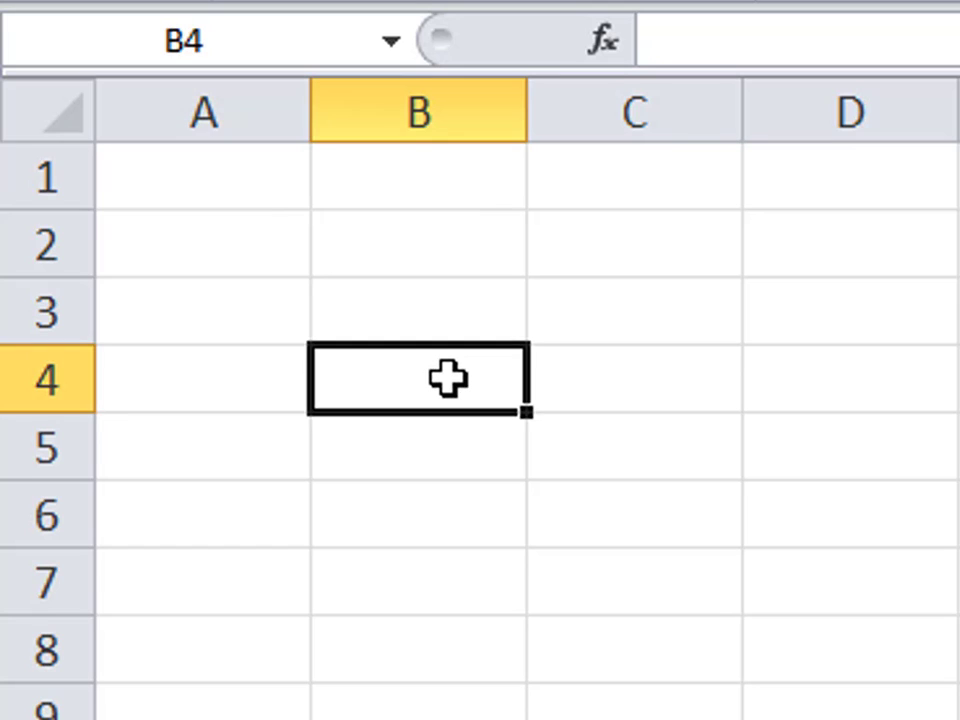
{"action": "left_click", "coordinate": [767, 258]}
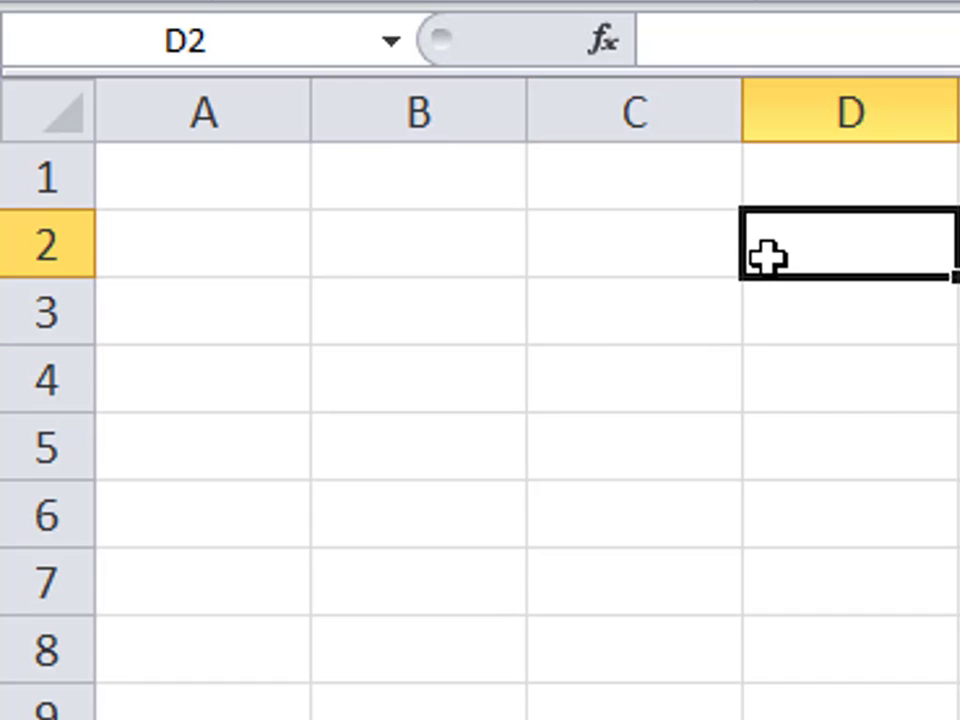
{"action": "left_click", "coordinate": [627, 378]}
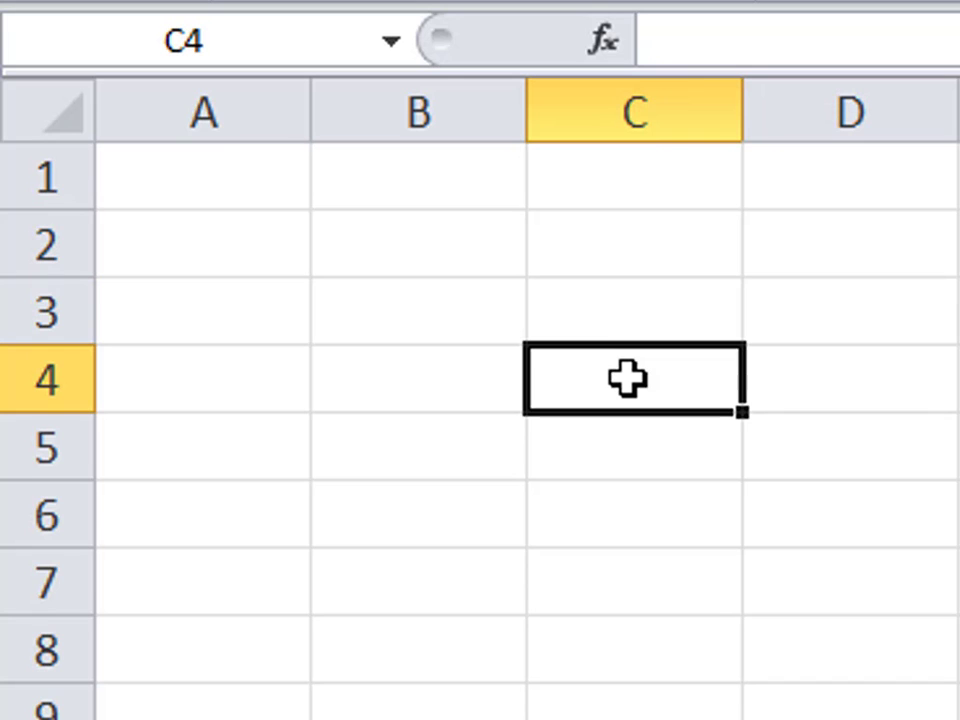
- Select cell A1 and move the selection down column A one cell at a time to A4
{"action": "left_click", "coordinate": [128, 165]}
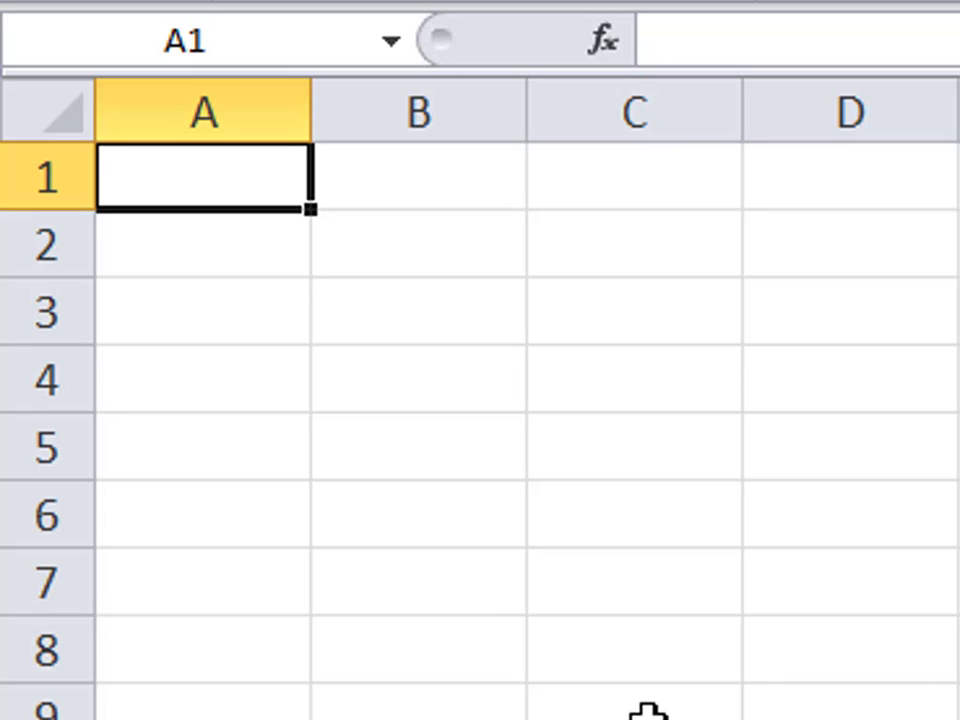
{"action": "key", "text": "Return"}
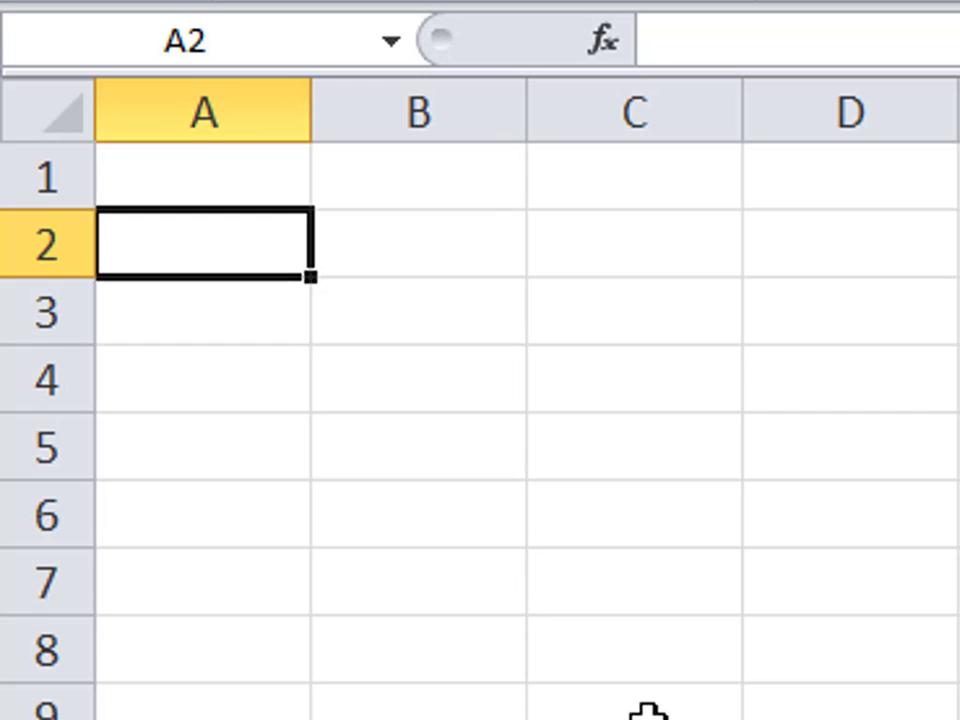
{"action": "key", "text": "Return"}
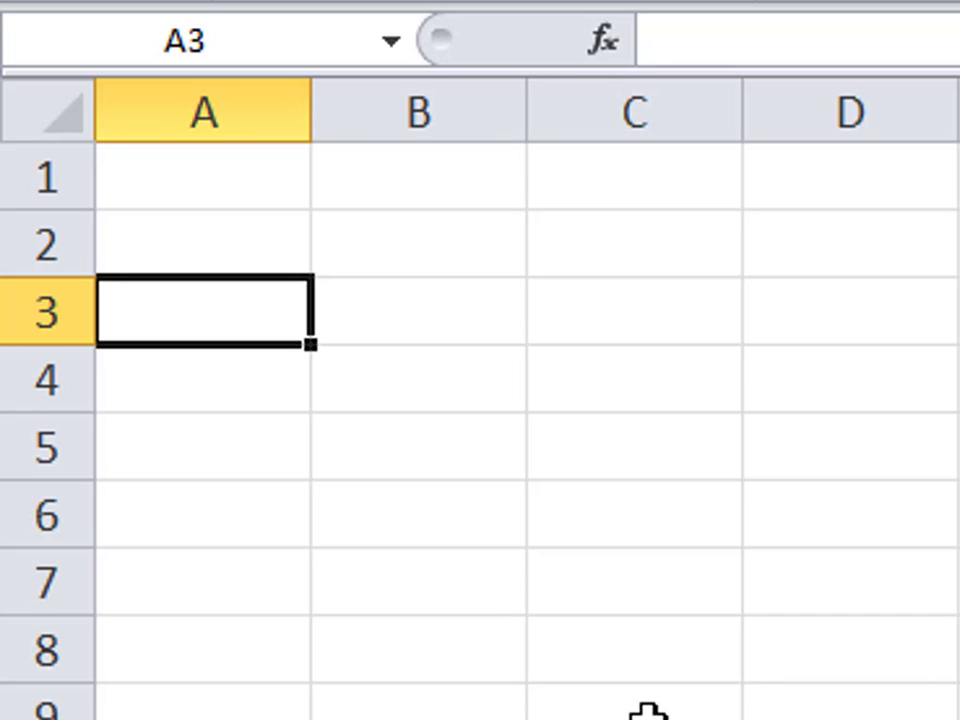
{"action": "key", "text": "Return"}
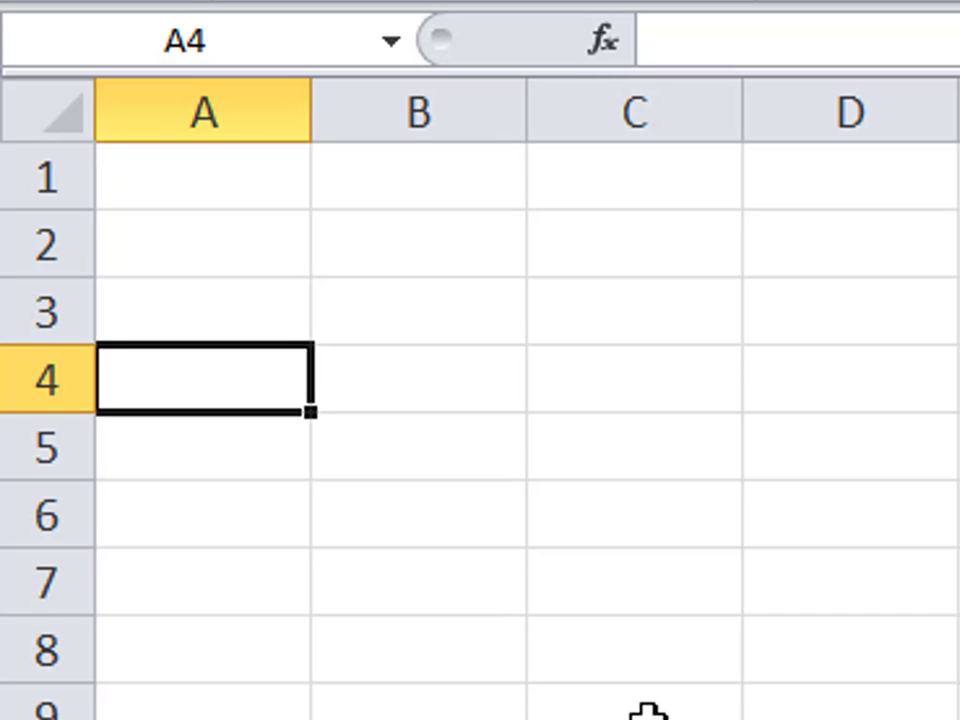
- Return to cell A1 and enter the column heading Students
{"action": "key", "text": "ctrl+Home"}
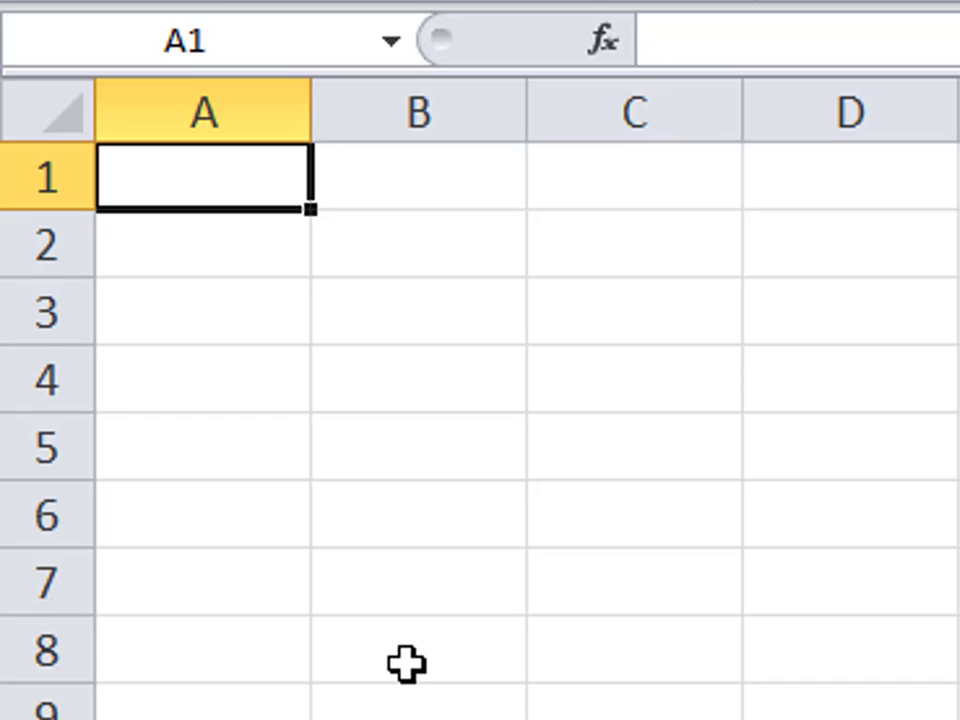
{"action": "type", "text": "Students"}
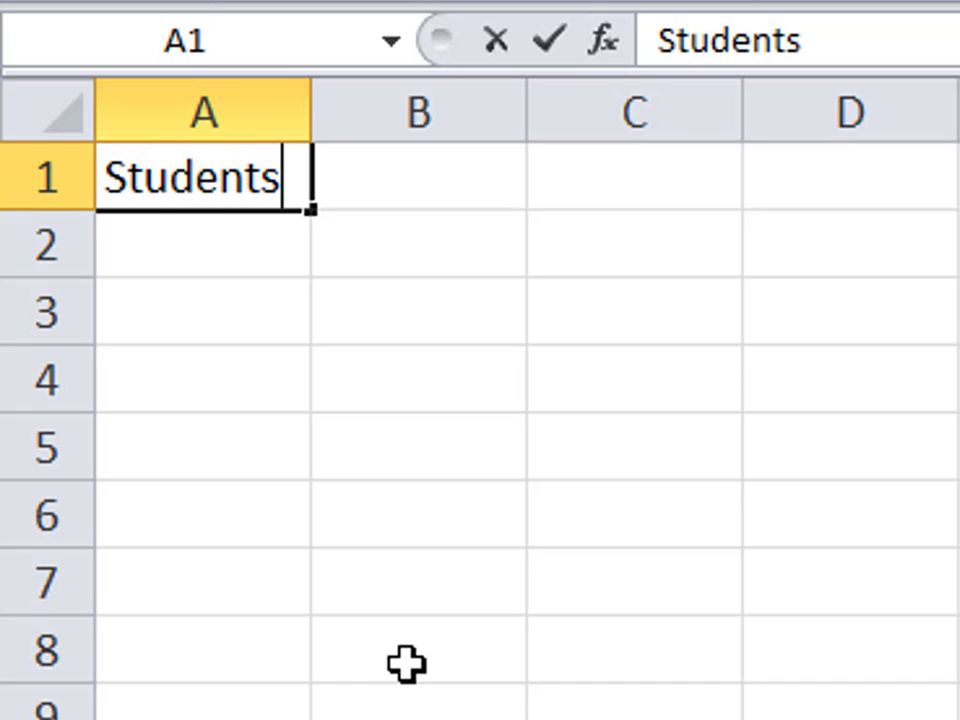
{"action": "key", "text": "Return"}
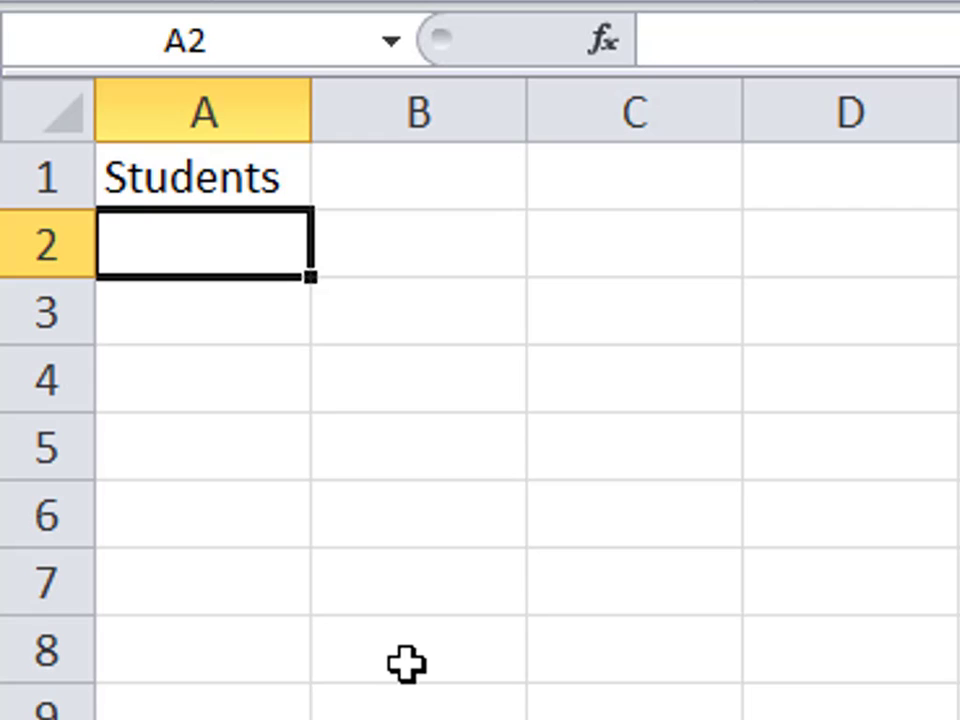
- List the six students' first names down column A in cells A2 through A7
{"action": "type", "text": "Bob"}
{"action": "key", "text": "Return"}
{"action": "type", "text": "Mary"}
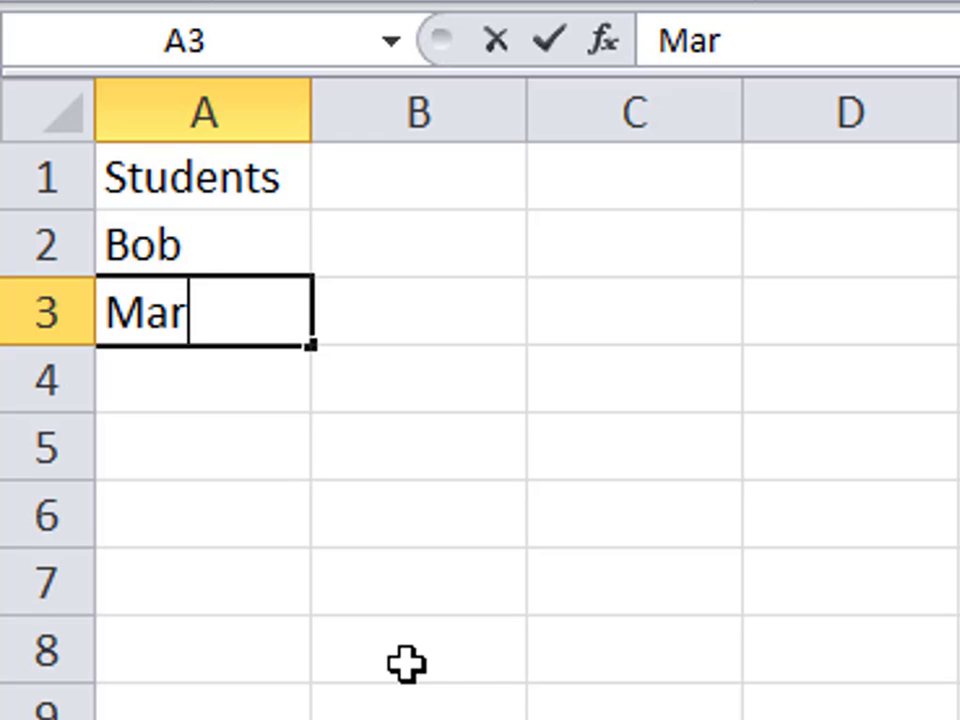
{"action": "key", "text": "Return"}
{"action": "type", "text": "George"}
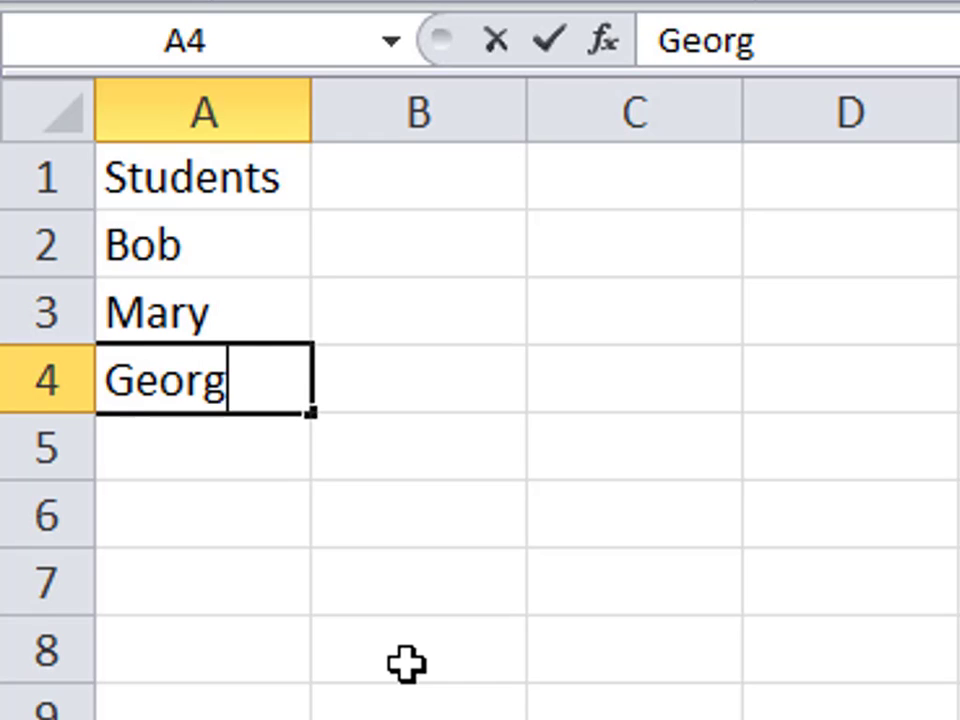
{"action": "key", "text": "Return"}
{"action": "type", "text": "Harry"}
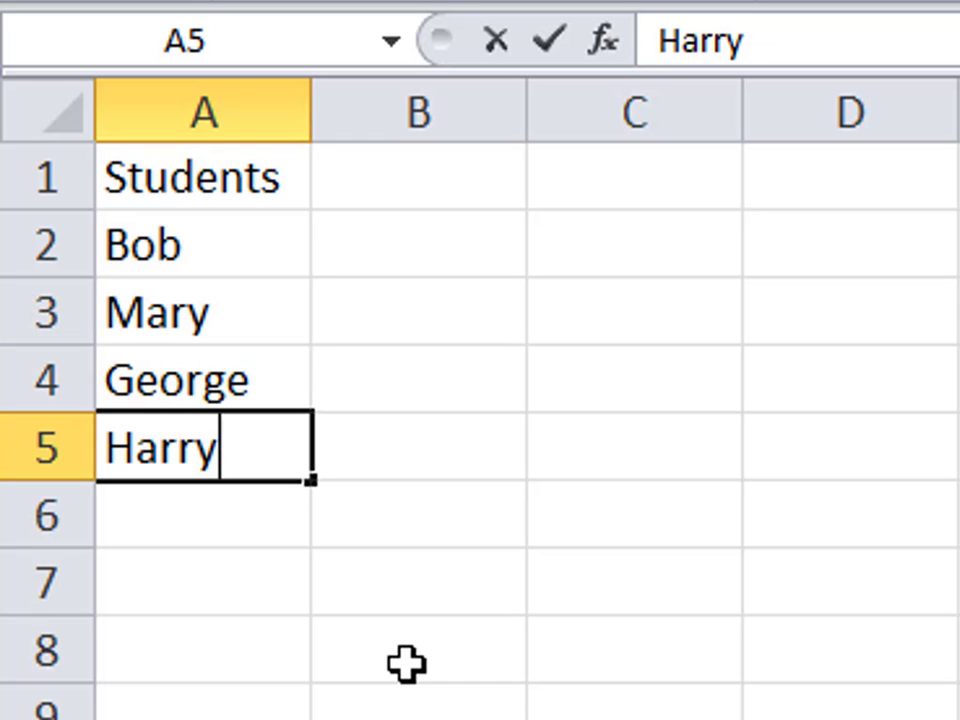
{"action": "key", "text": "Return"}
{"action": "type", "text": "Fred"}
{"action": "key", "text": "Return"}
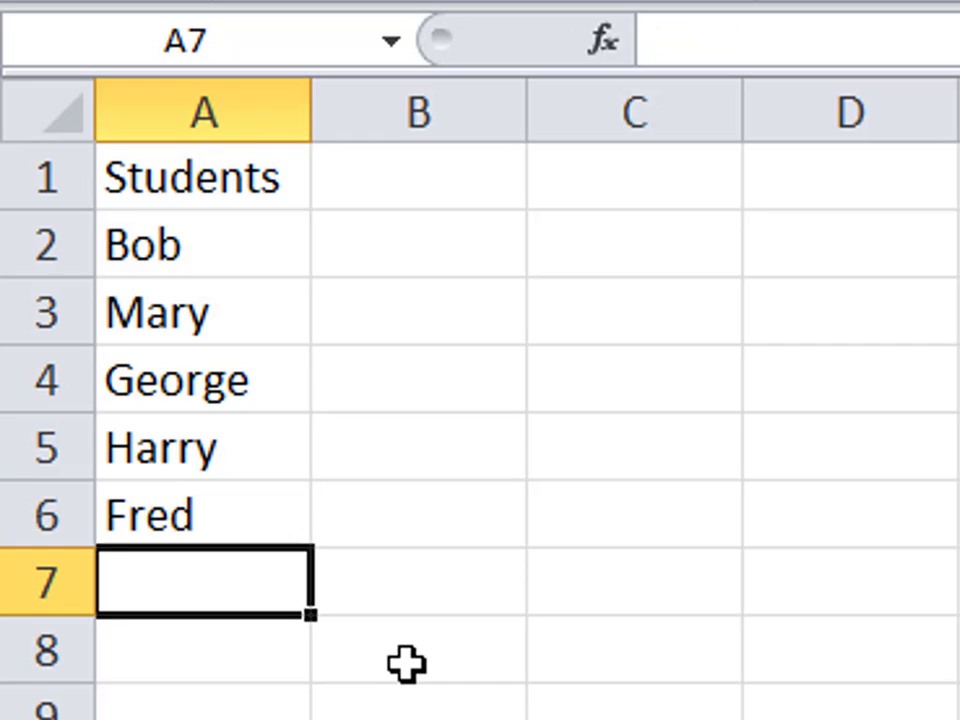
{"action": "type", "text": "Wilma"}
{"action": "key", "text": "Return"}
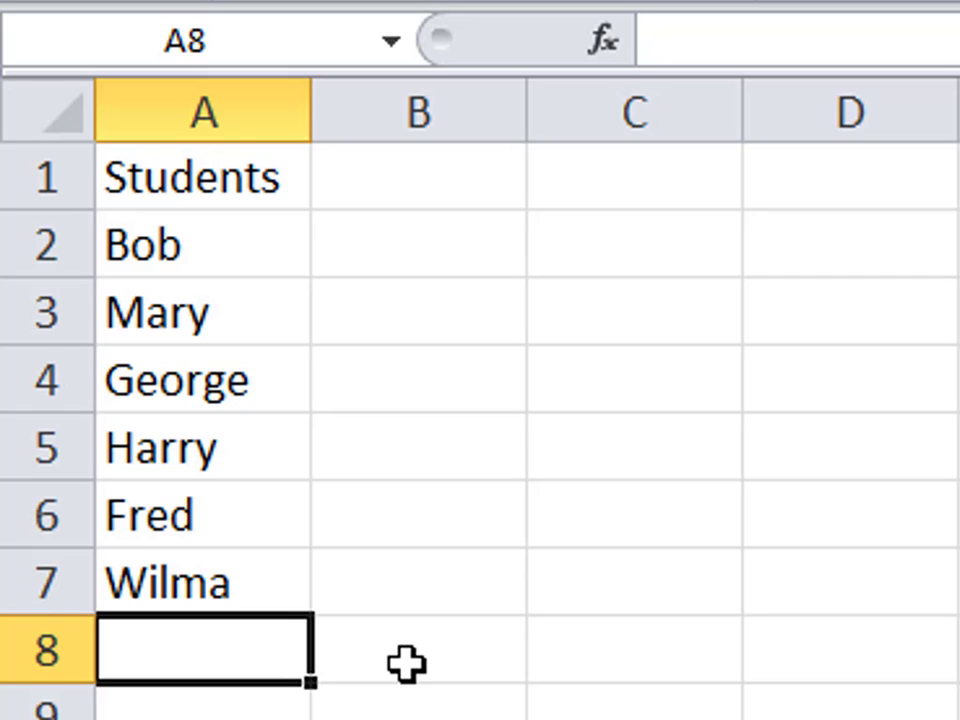
- Select cell B8 and move the selection across row 8 one cell at a time to E8
{"action": "left_click", "coordinate": [406, 663]}
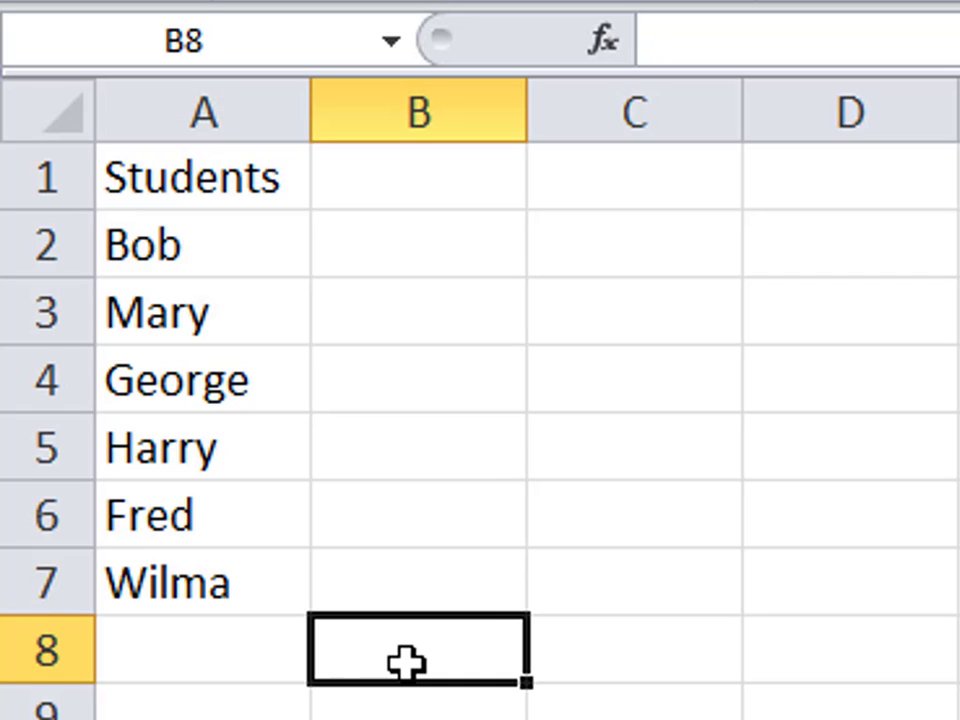
{"action": "key", "text": "Tab"}
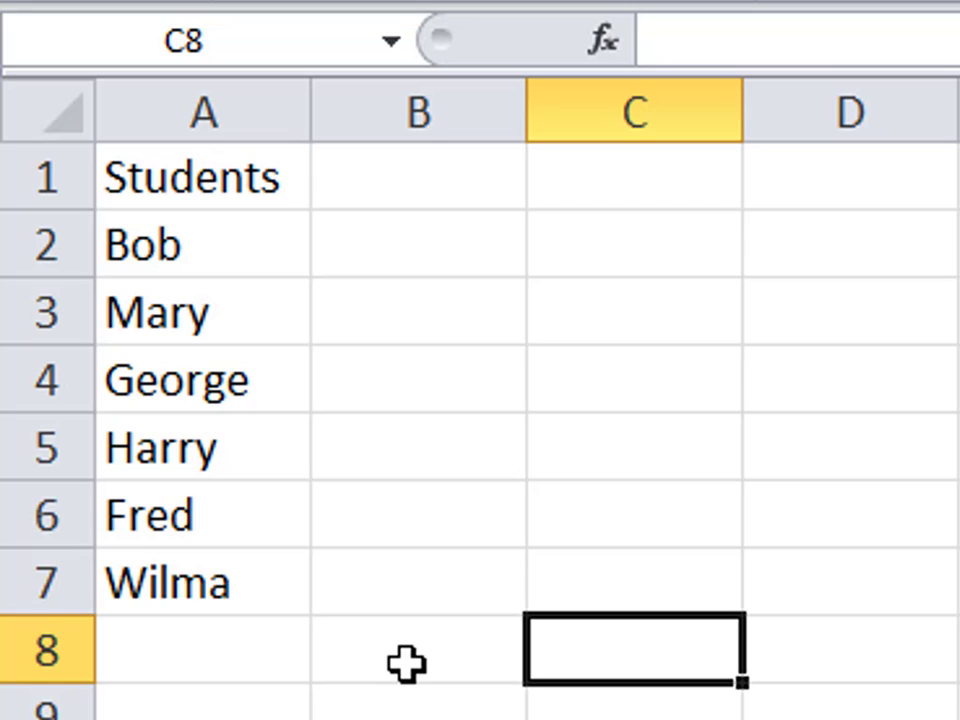
{"action": "key", "text": "Tab"}
{"action": "key", "text": "Tab"}
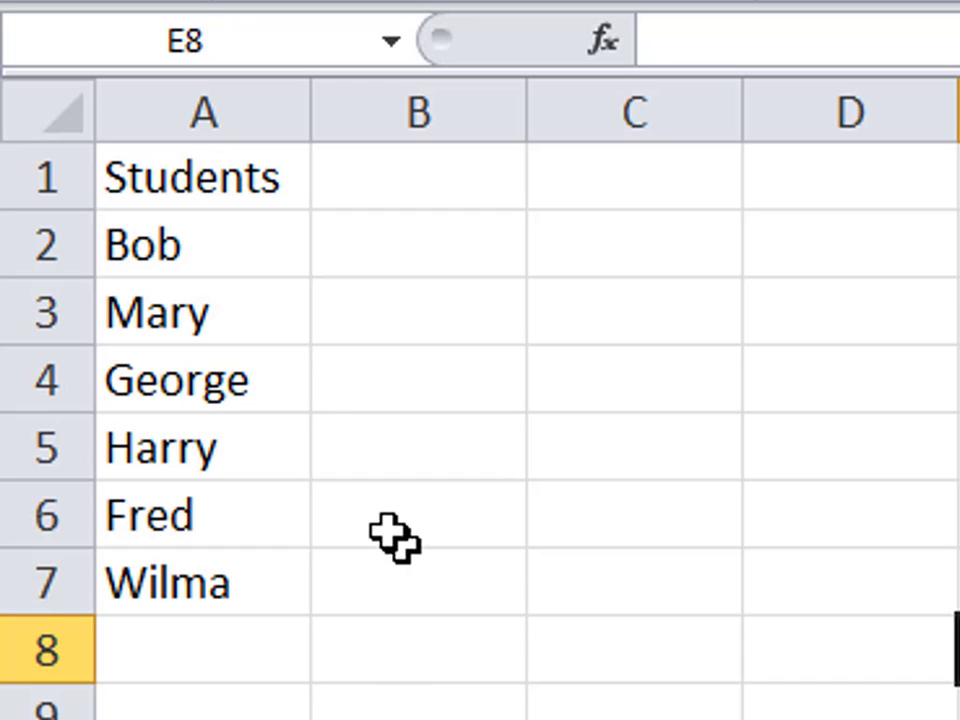
- Enter the column headings Jan, Feb, Mar and Qtr 1 Totals across row 1 in cells B1 through E1
{"action": "left_click", "coordinate": [384, 196]}
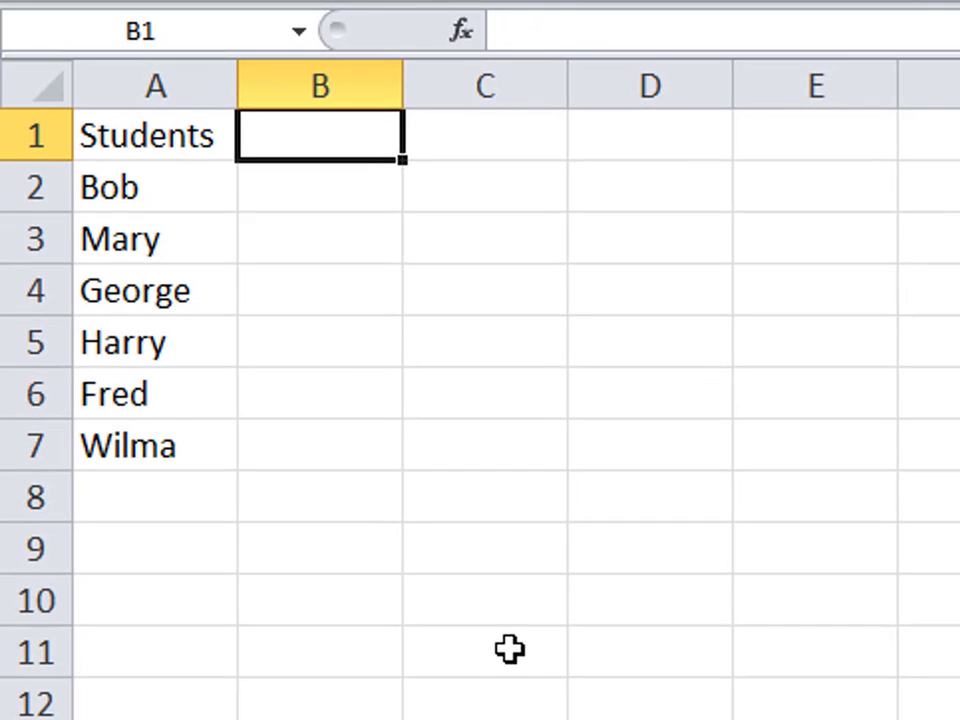
{"action": "type", "text": "Jan"}
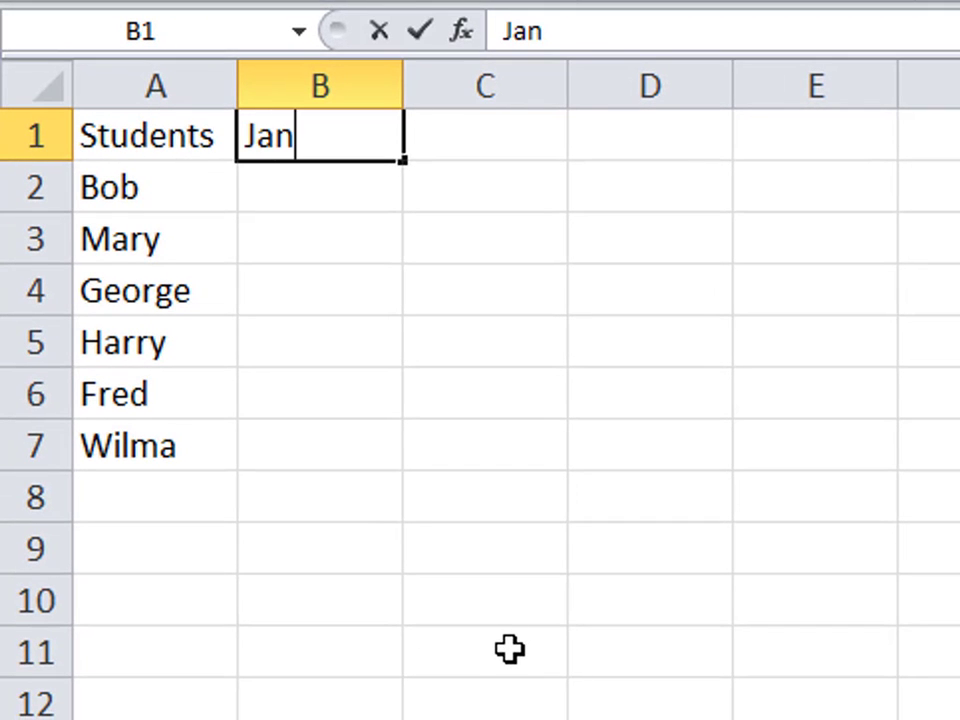
{"action": "key", "text": "Tab"}
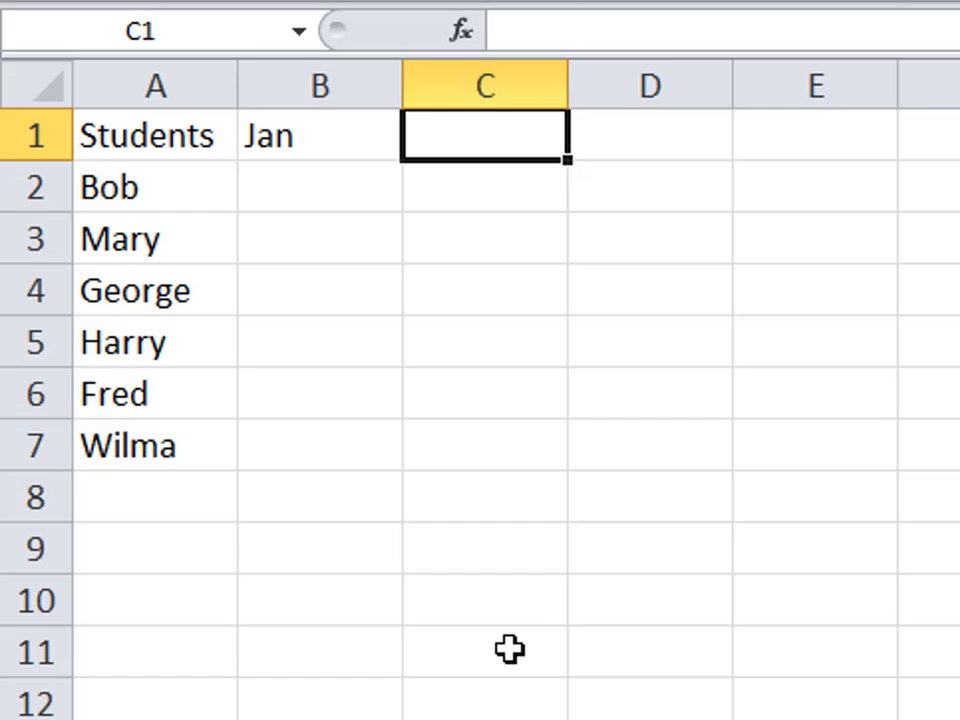
{"action": "type", "text": "Feb"}
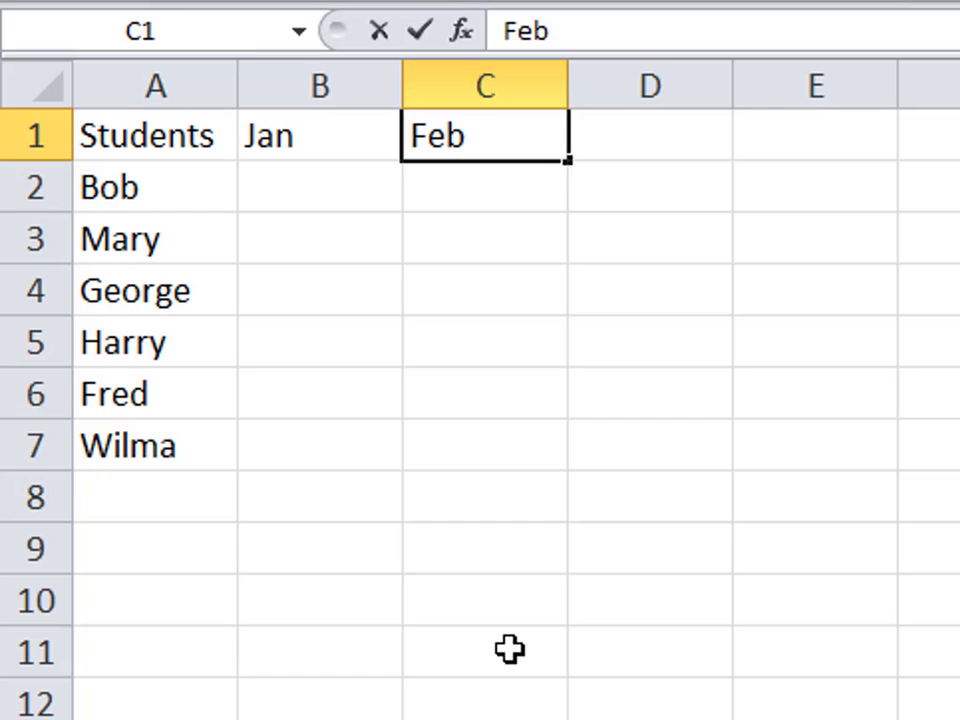
{"action": "key", "text": "Tab"}
{"action": "type", "text": "Mar"}
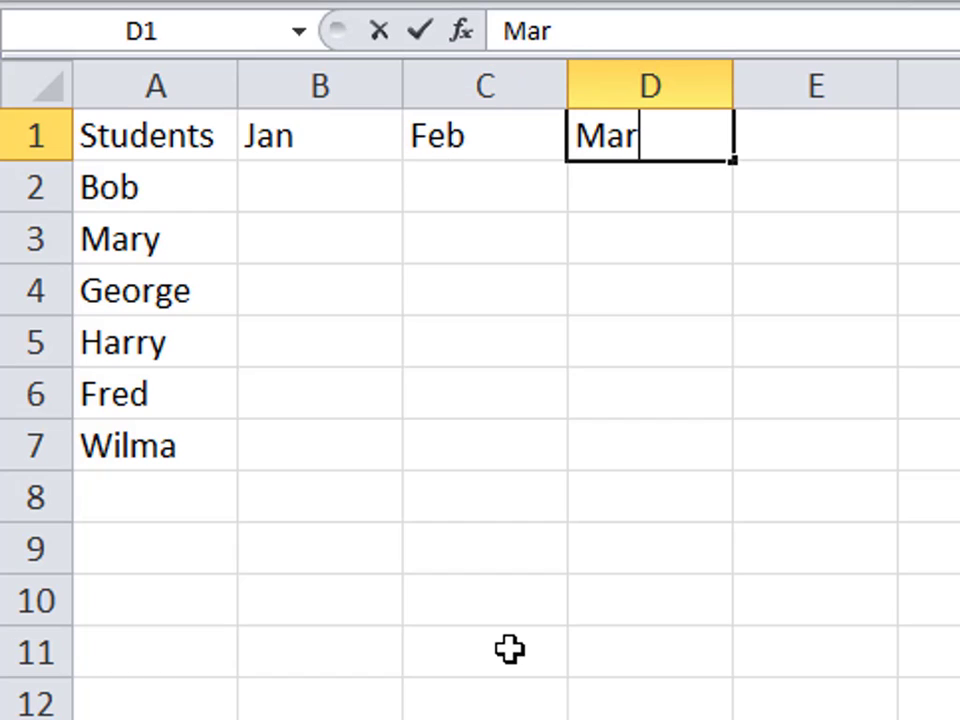
{"action": "key", "text": "Tab"}
{"action": "type", "text": "Q"}
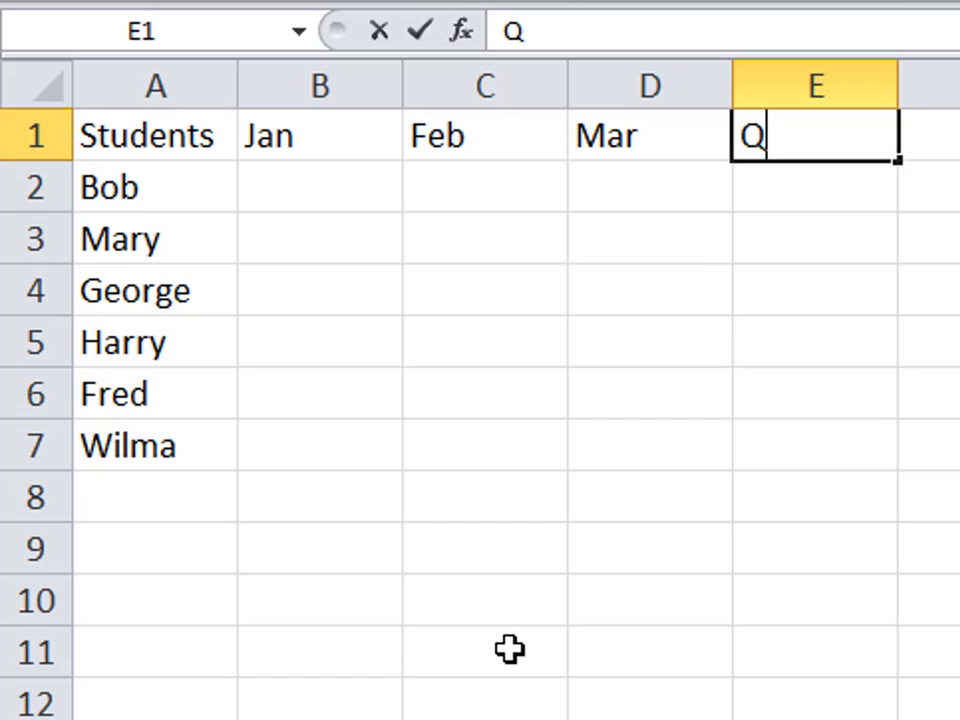
{"action": "type", "text": "tr 1 Totals"}
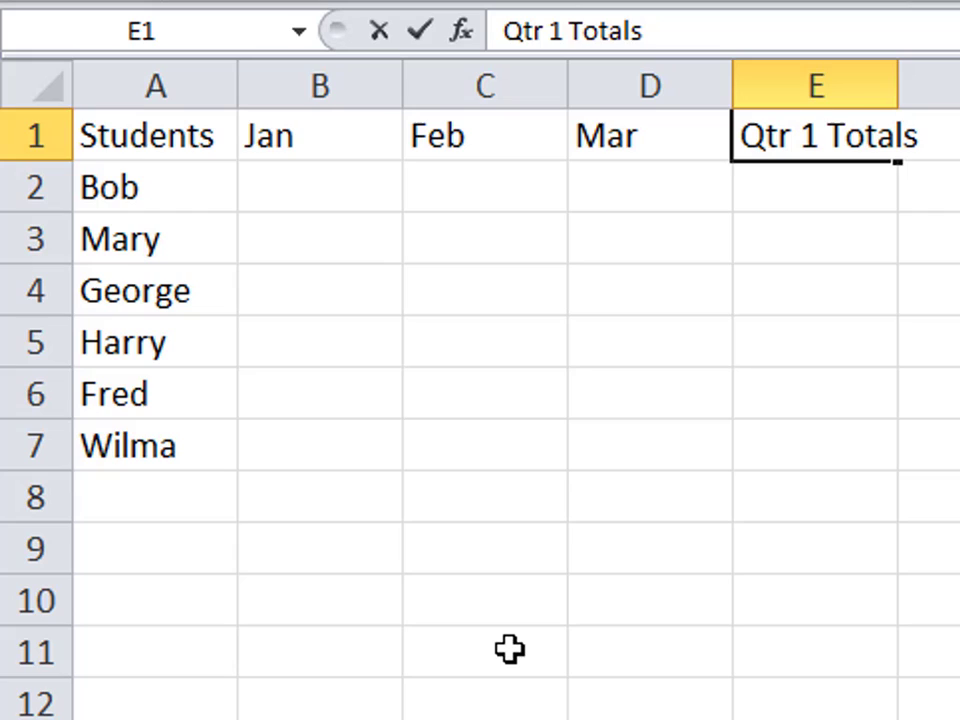
{"action": "key", "text": "Return"}
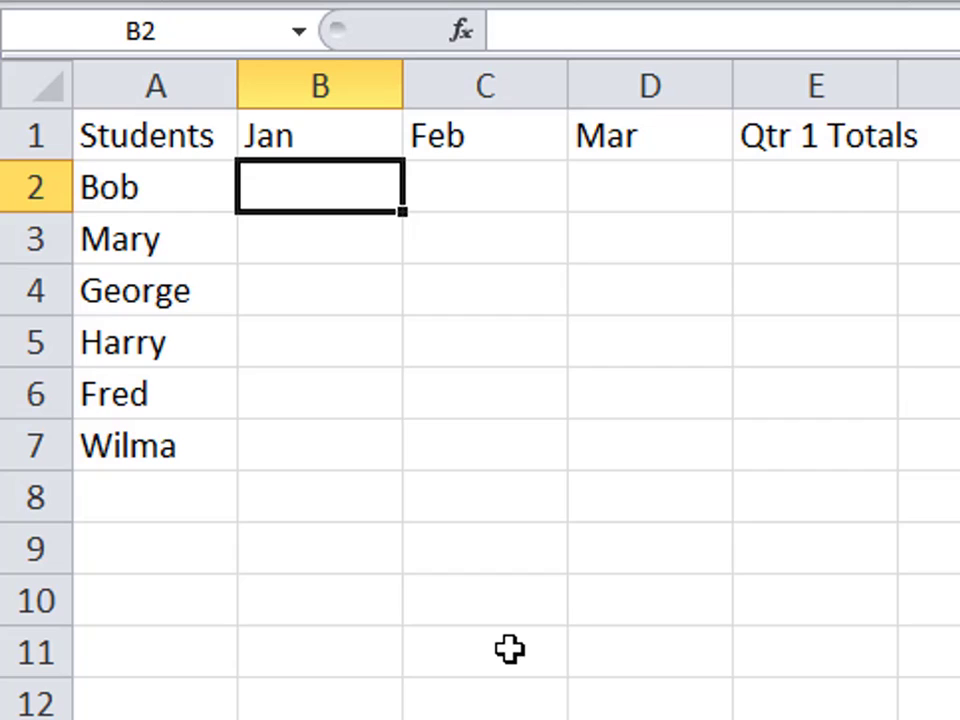
- Move the selection from cell A2 across row 2 to E2 and back to B2
{"action": "key", "text": "Left"}
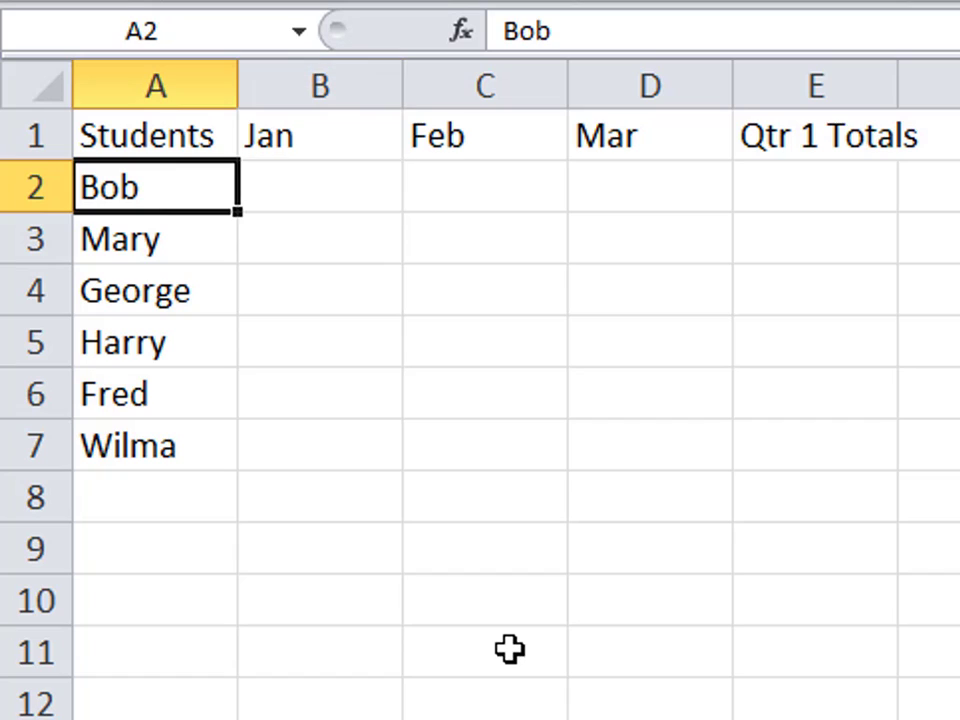
{"action": "key", "text": "shift+Right"}
{"action": "key", "text": "shift+Right"}
{"action": "key", "text": "shift+Right"}
{"action": "key", "text": "shift+Right"}
{"action": "key", "text": "Right"}
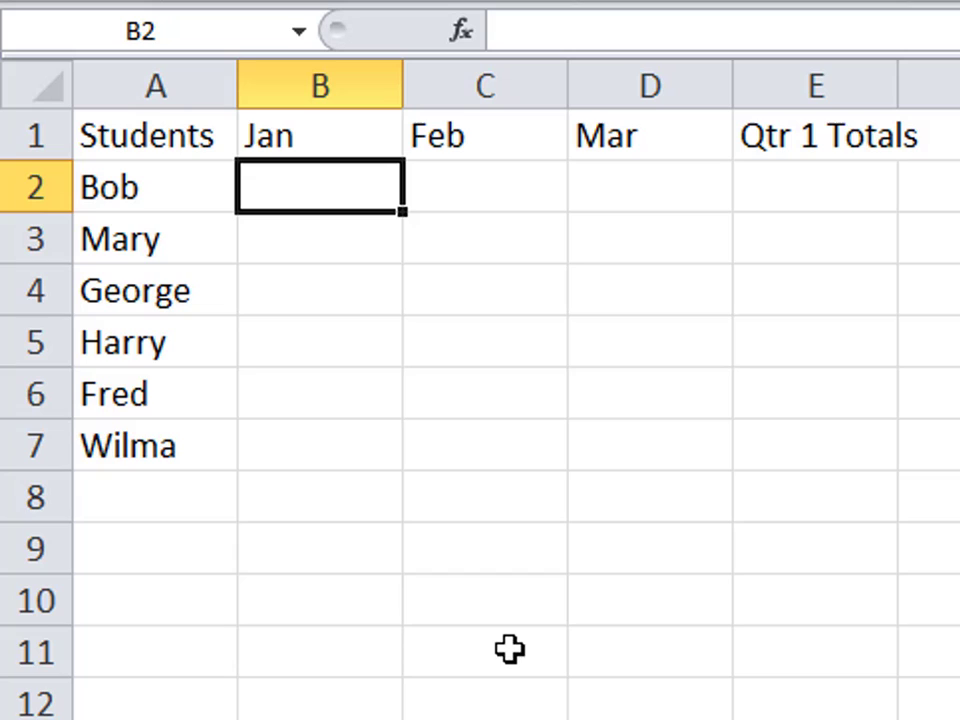
{"action": "key", "text": "Right"}
{"action": "key", "text": "Right"}
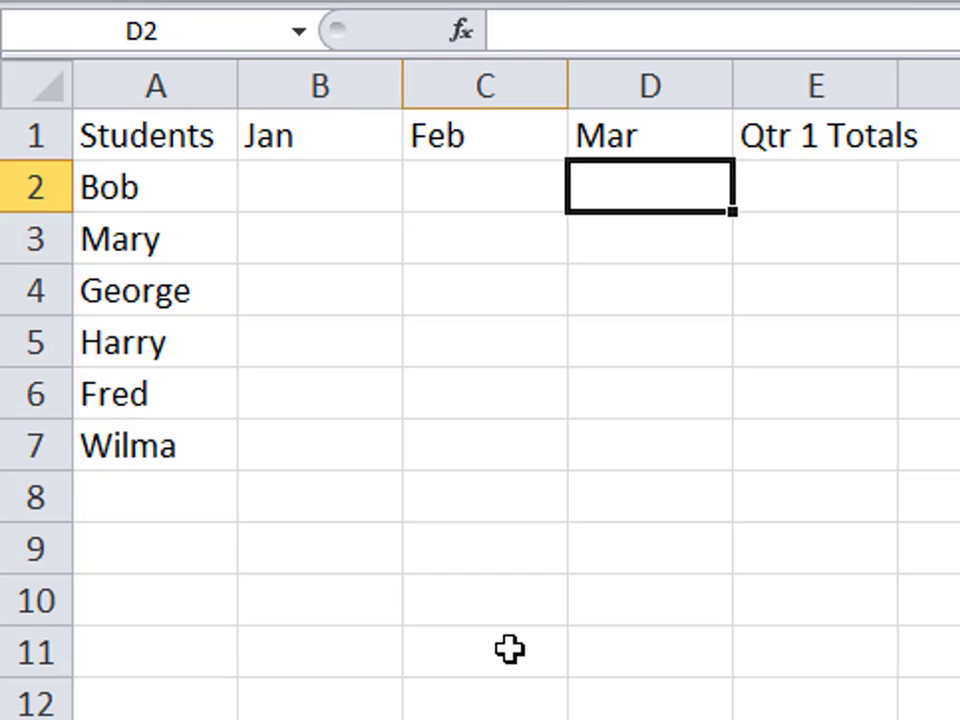
{"action": "key", "text": "Right"}
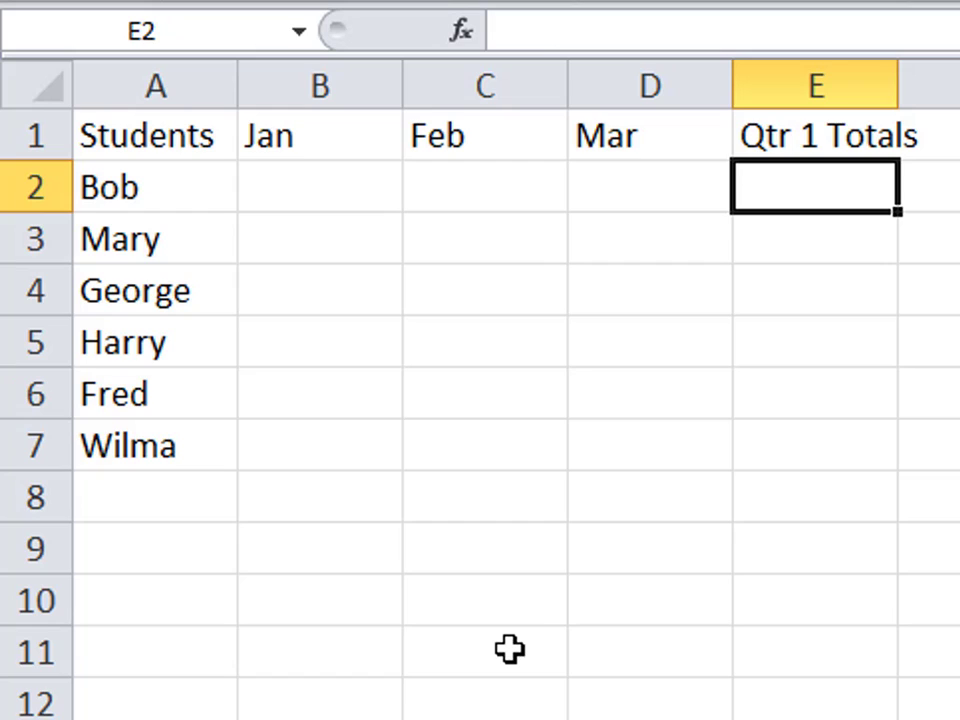
{"action": "key", "text": "Left"}
{"action": "key", "text": "Left"}
{"action": "key", "text": "Left"}
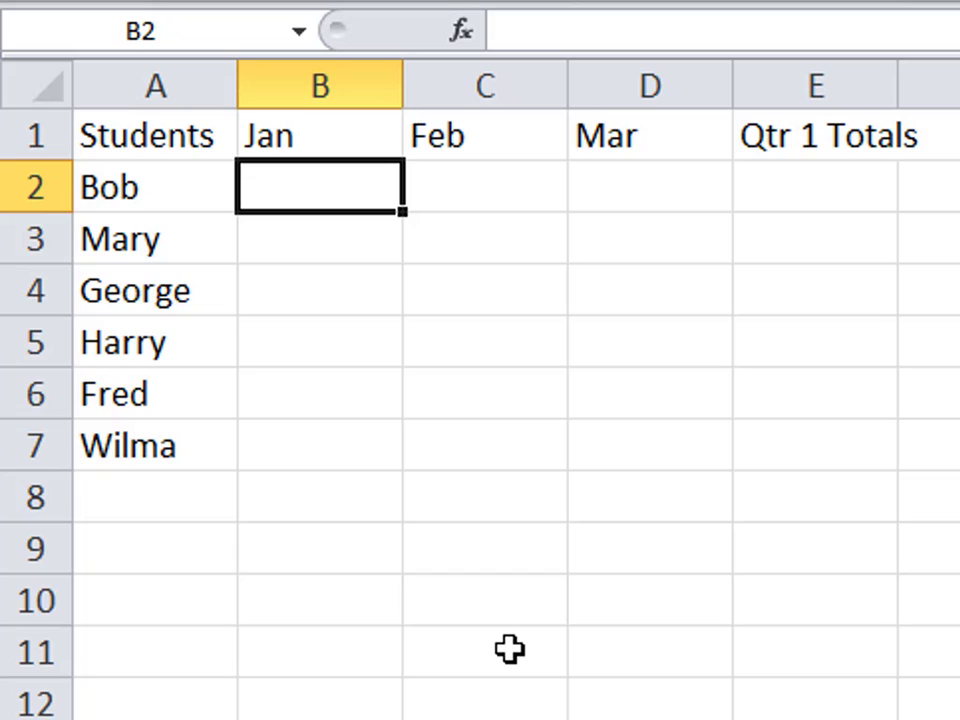
- Fill in the first student's monthly figures in row 2: 2500 for Jan, 2100 for Feb and 2700 for Mar
{"action": "type", "text": "2500"}
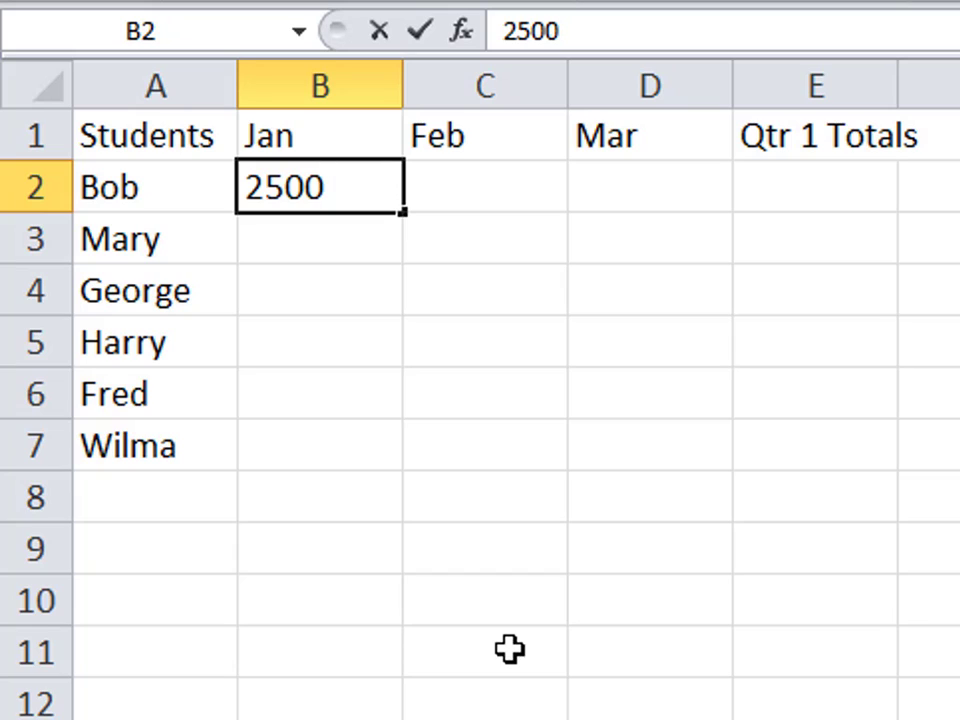
{"action": "key", "text": "Tab"}
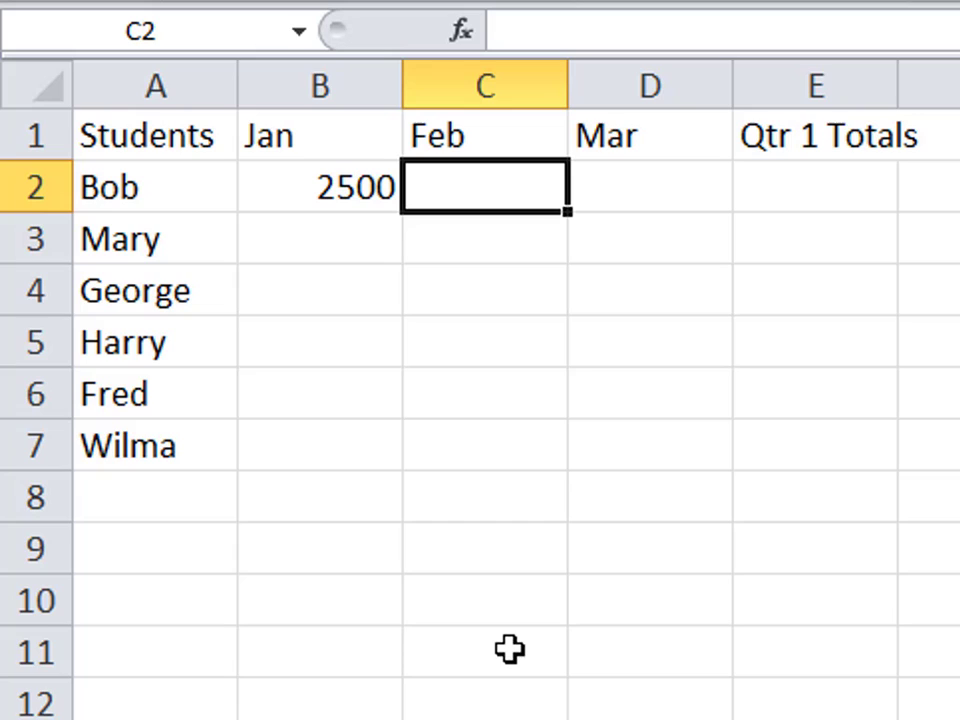
{"action": "type", "text": "2100"}
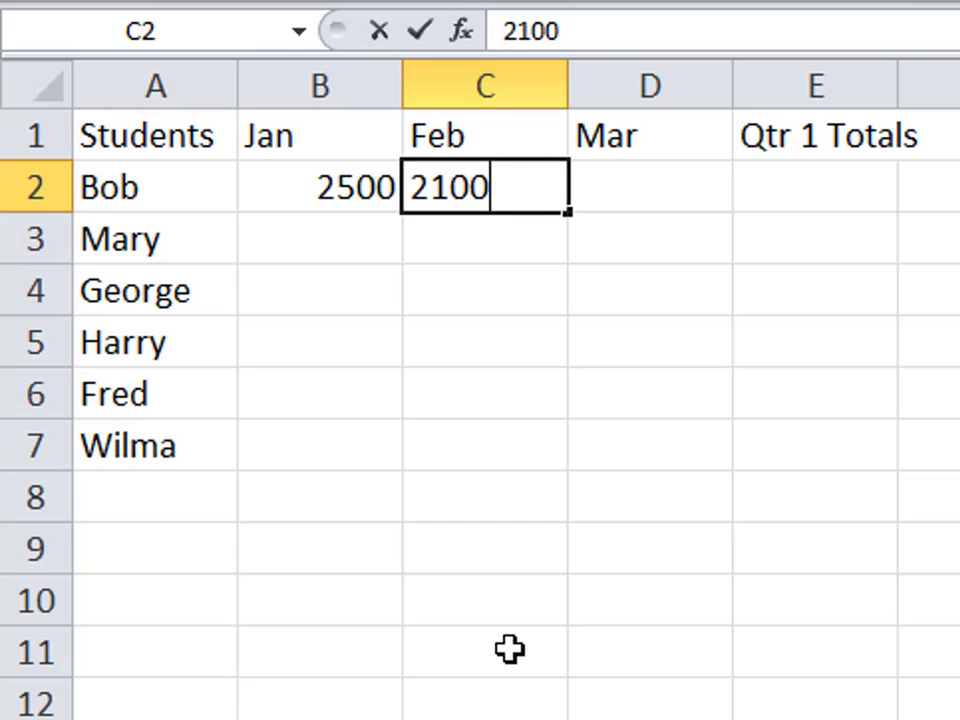
{"action": "key", "text": "Tab"}
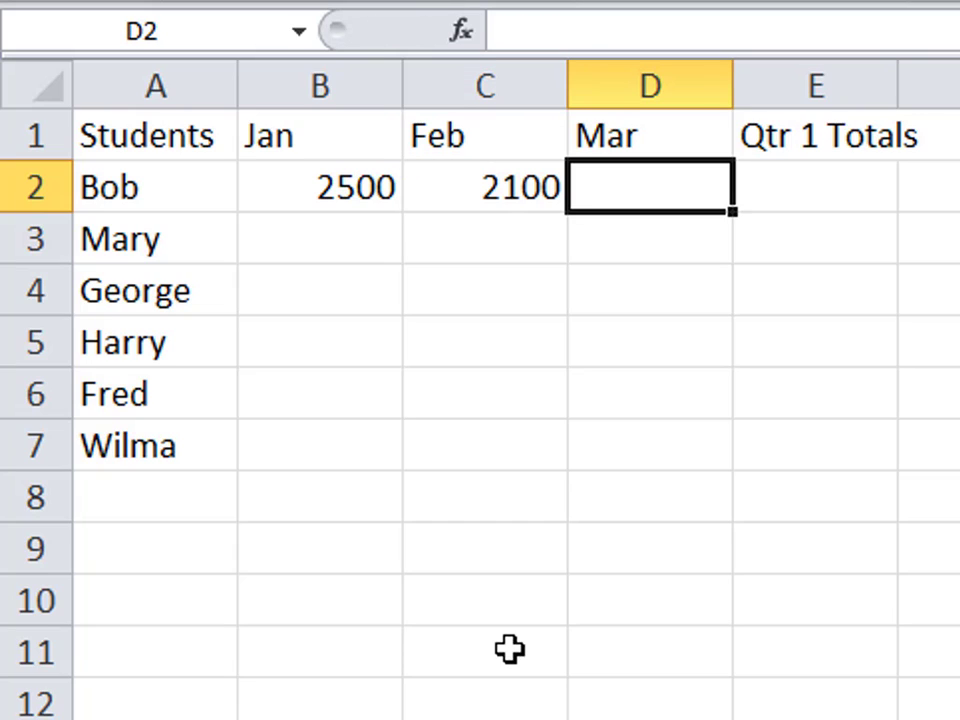
{"action": "type", "text": "2700"}
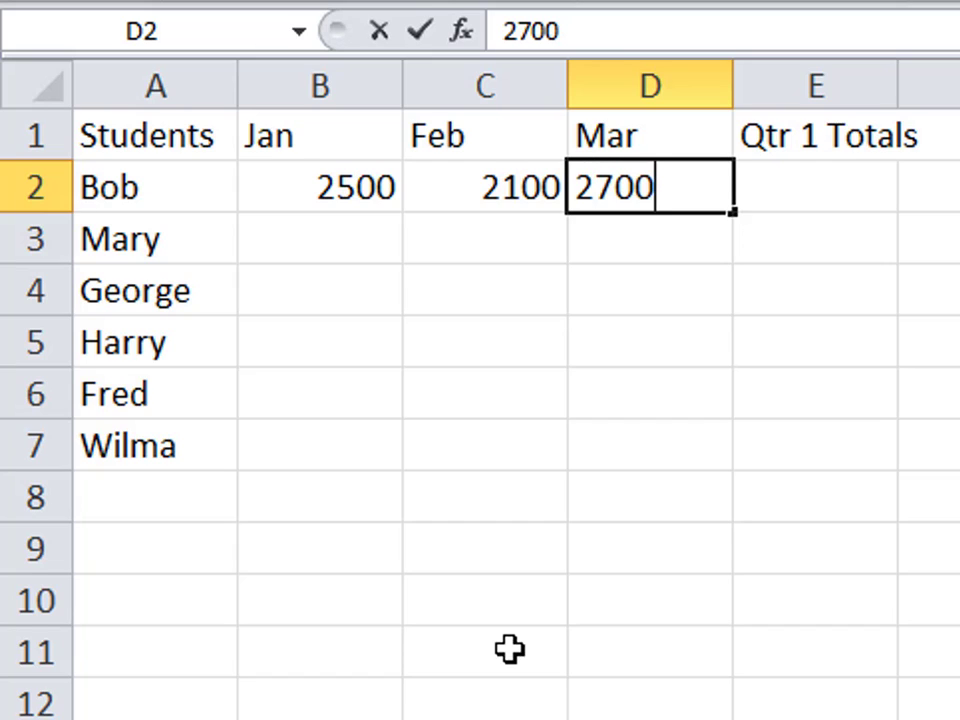
{"action": "key", "text": "Return"}
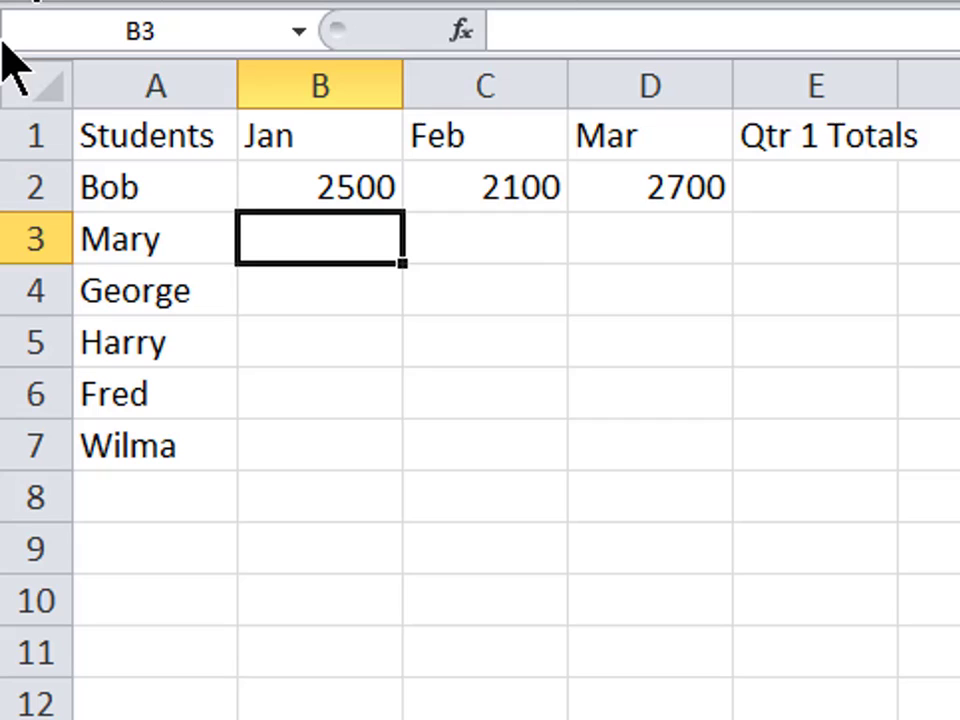
- Select the range B3:D3 and cycle the active cell through it until it returns to B3
{"action": "left_click_drag", "start_coordinate": [332, 238], "coordinate": [615, 240]}
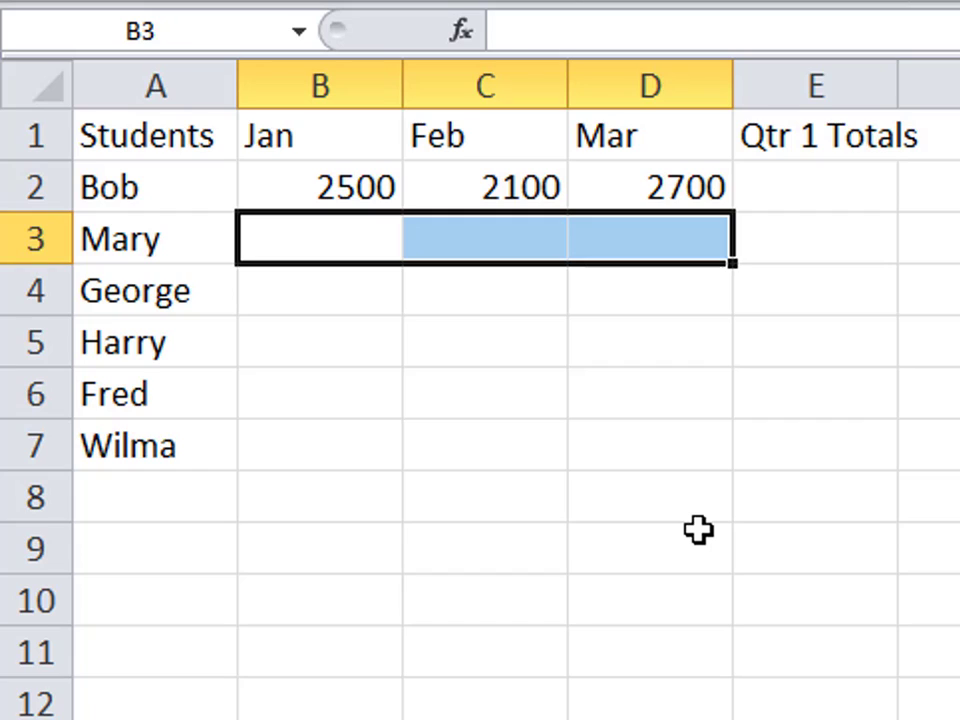
{"action": "key", "text": "Tab"}
{"action": "key", "text": "Tab"}
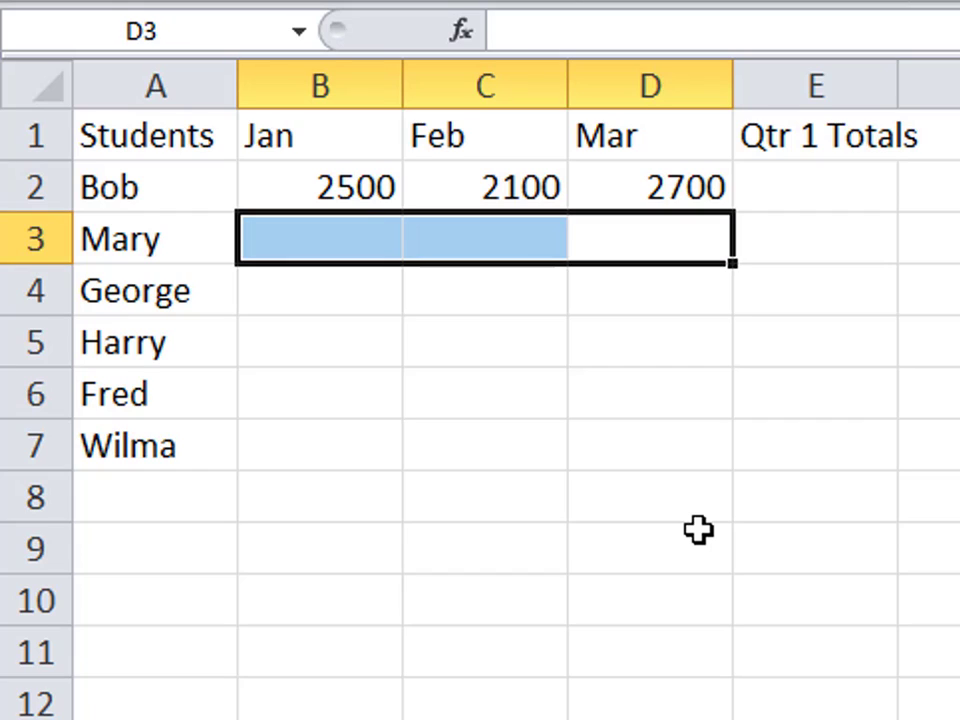
{"action": "key", "text": "Tab"}
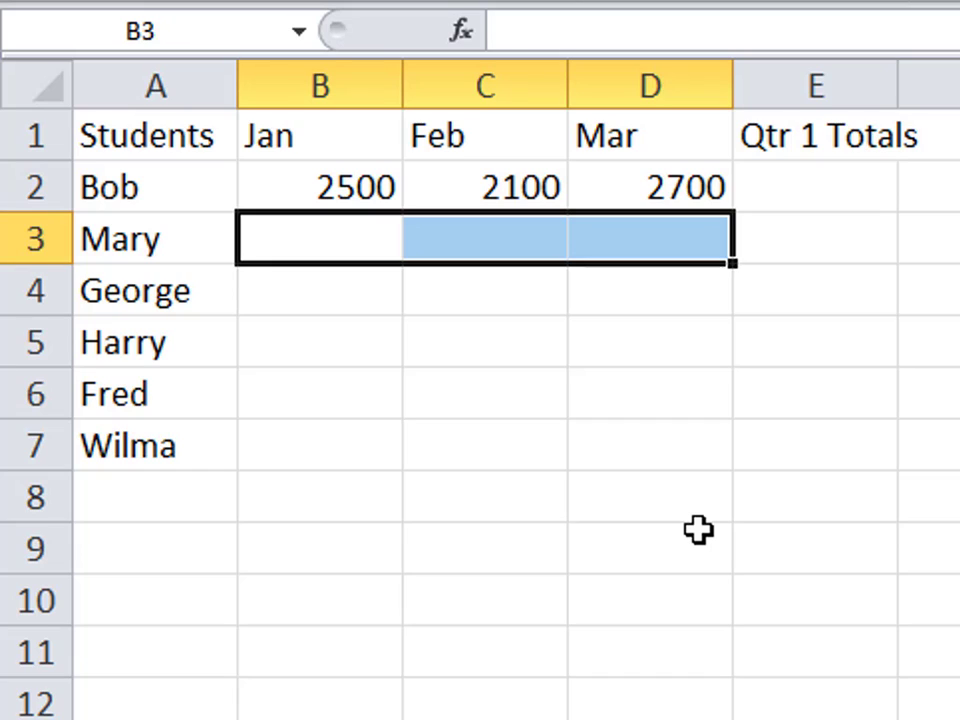
- Enter 2750, 2225 and 2650 across the selected Jan to Mar cells of the second student's row
{"action": "type", "text": "2750"}
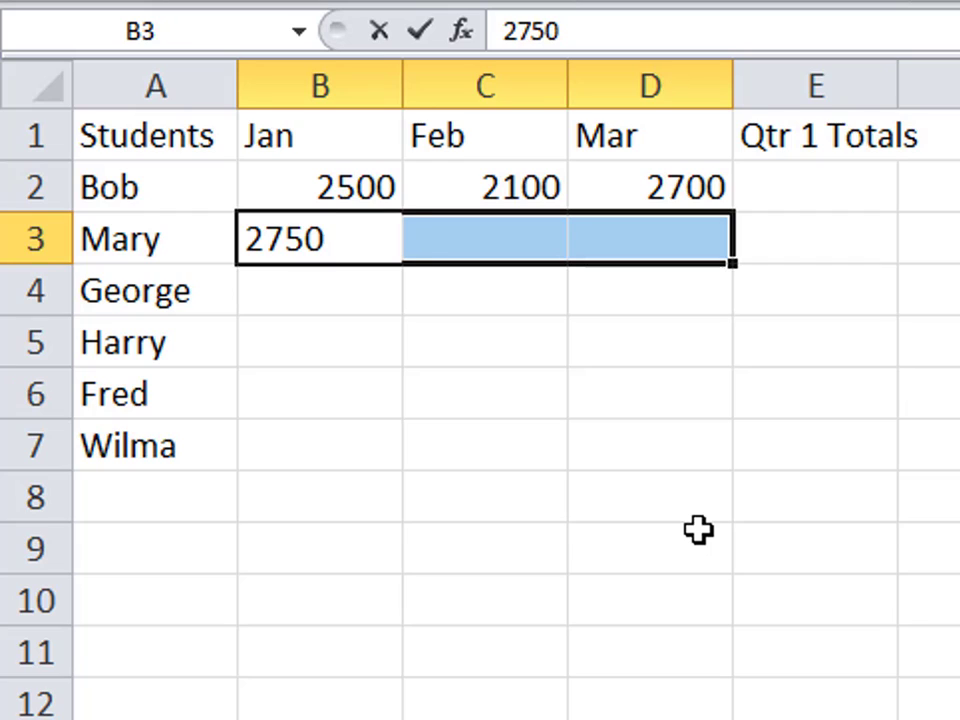
{"action": "key", "text": "Tab"}
{"action": "type", "text": "2"}
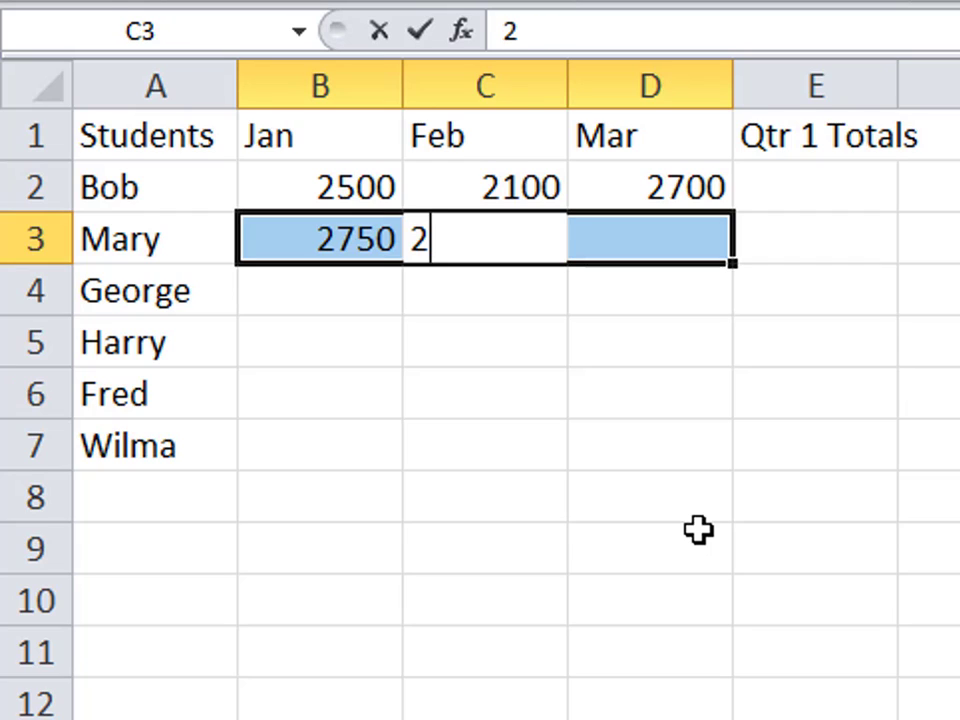
{"action": "type", "text": "225"}
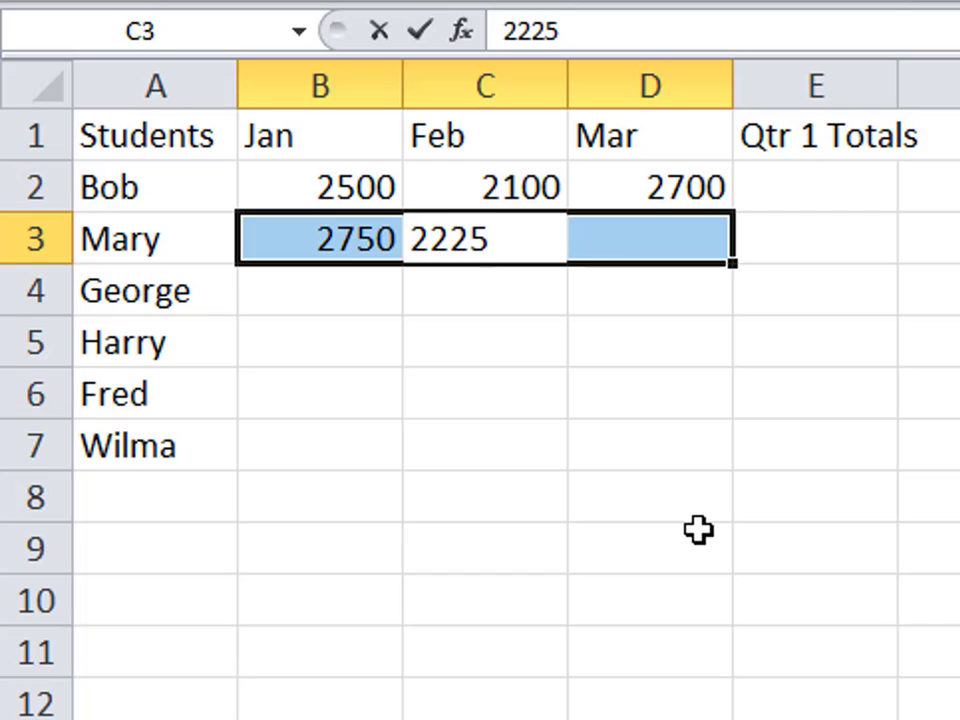
{"action": "key", "text": "Tab"}
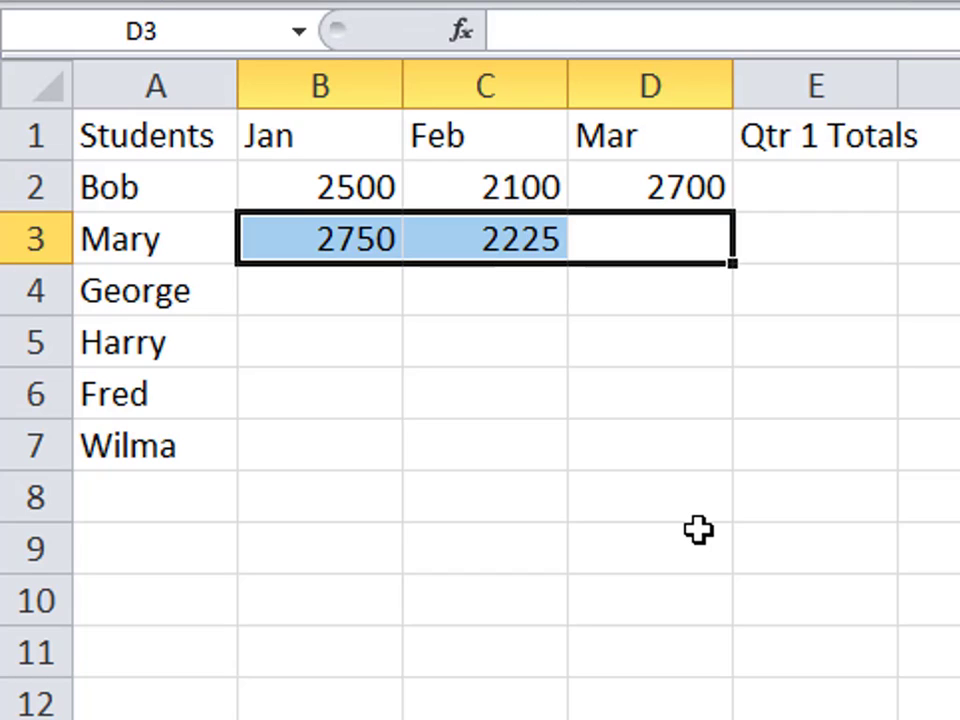
{"action": "type", "text": "2650"}
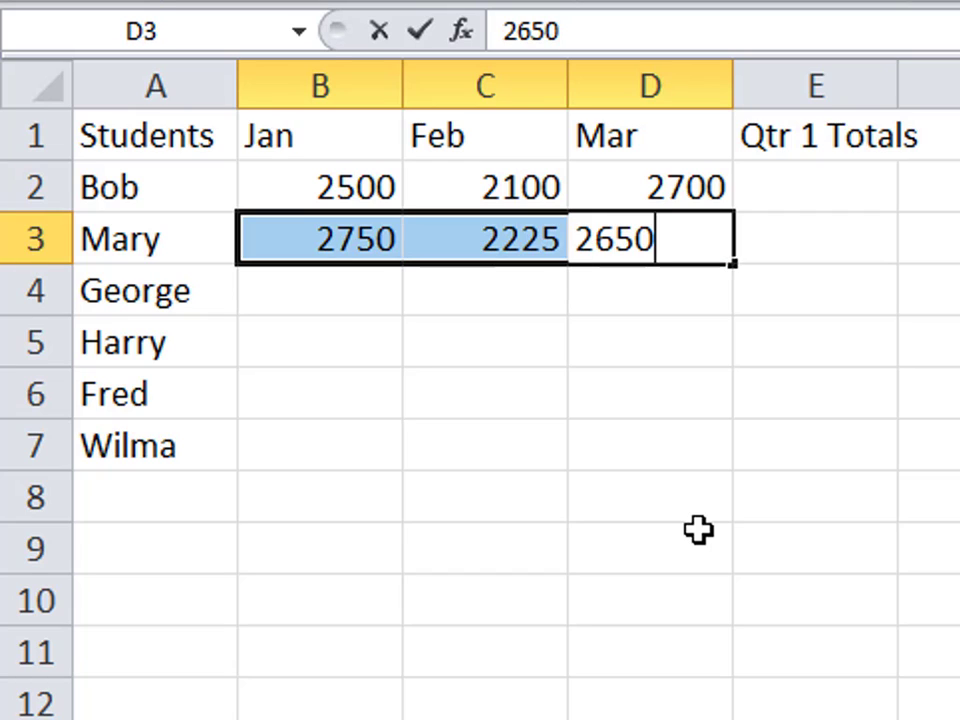
{"action": "key", "text": "Tab"}
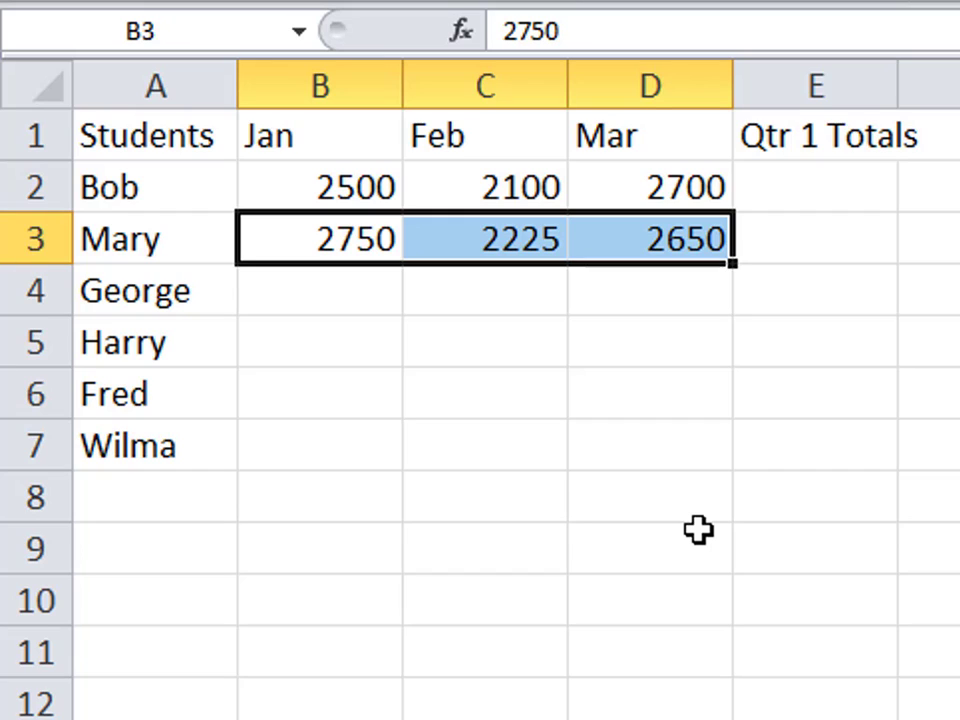
- Deselect the range and move the selection down column B one cell at a time to B10
{"action": "key", "text": "Down"}
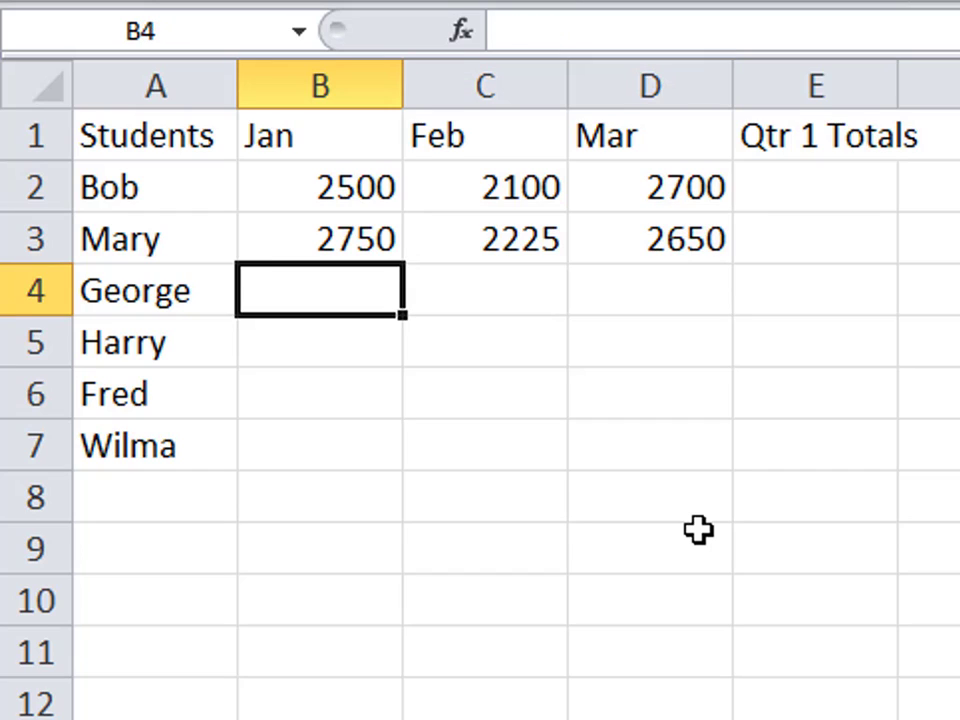
{"action": "key", "text": "Up"}
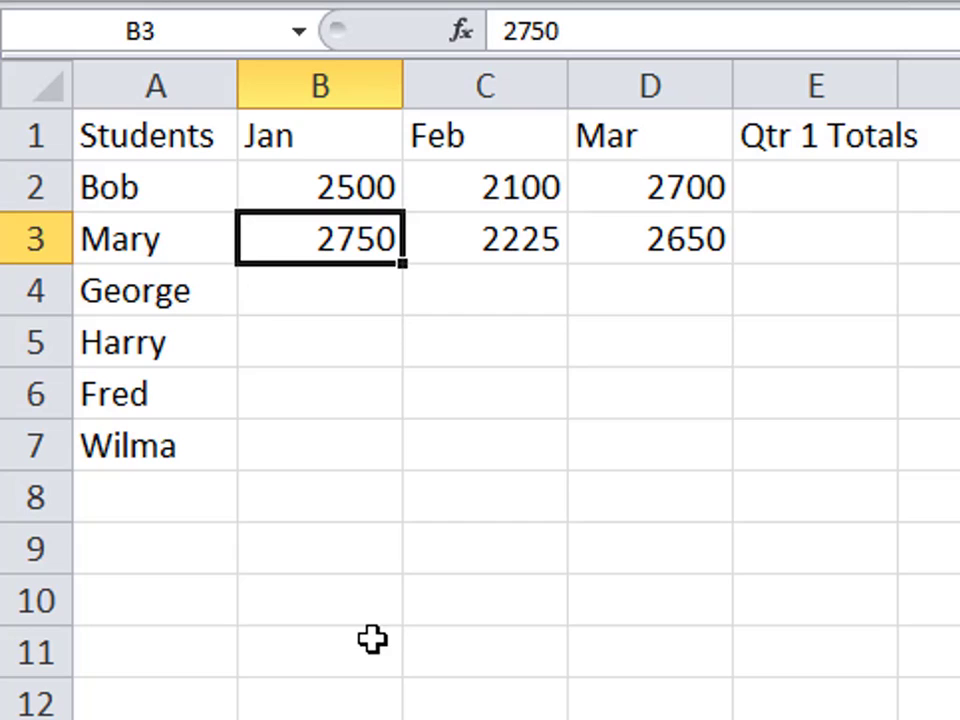
{"action": "key", "text": "Down"}
{"action": "key", "text": "Down"}
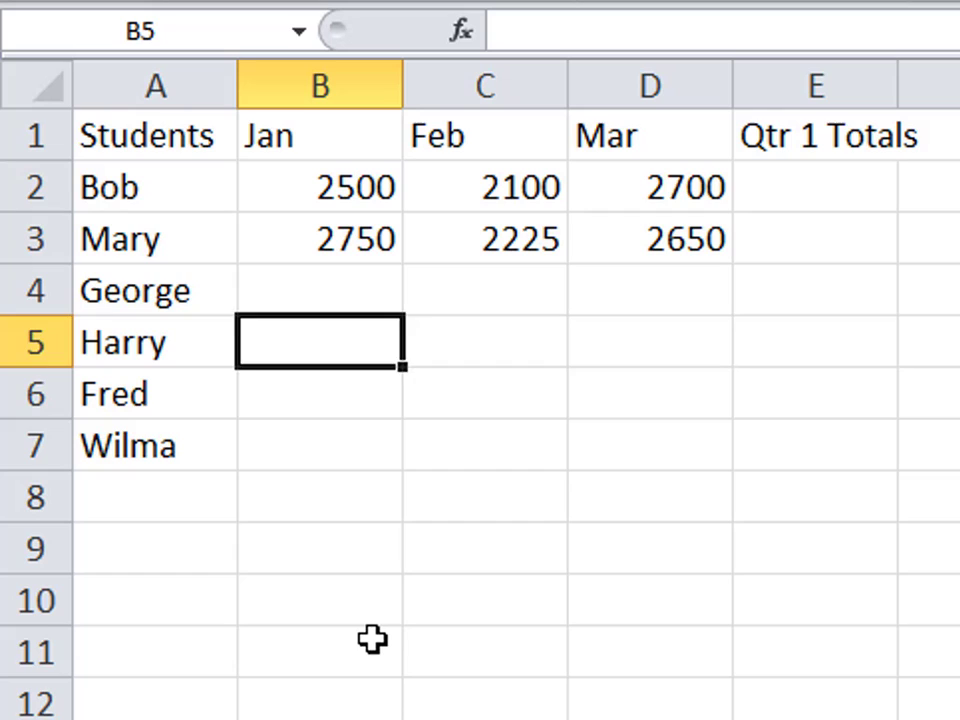
{"action": "key", "text": "Down"}
{"action": "key", "text": "Down"}
{"action": "key", "text": "Down"}
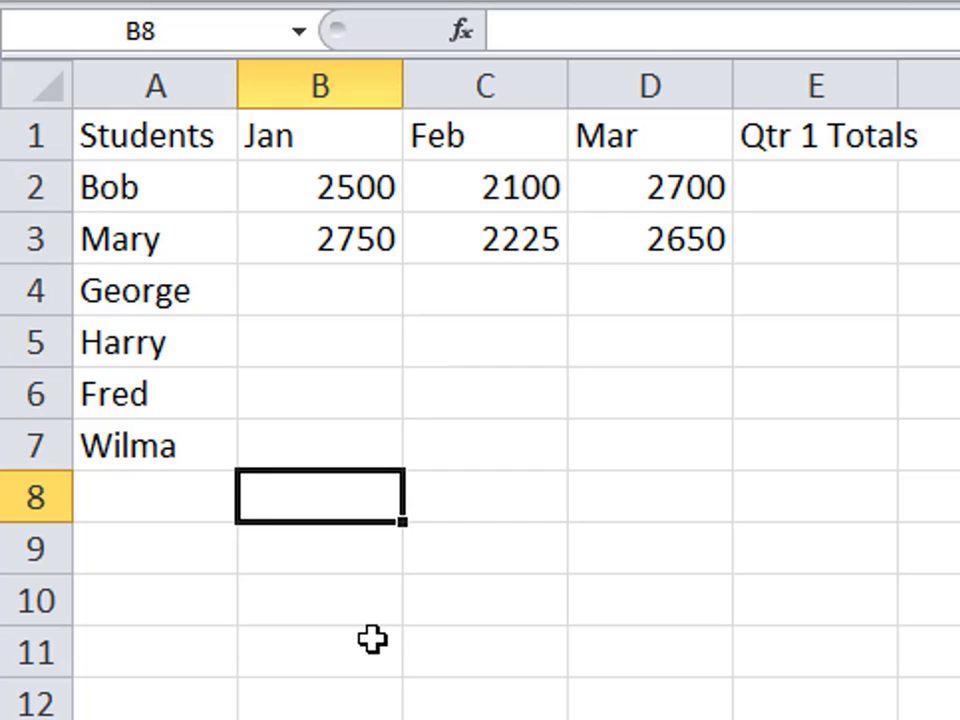
{"action": "key", "text": "Down"}
{"action": "key", "text": "Down"}
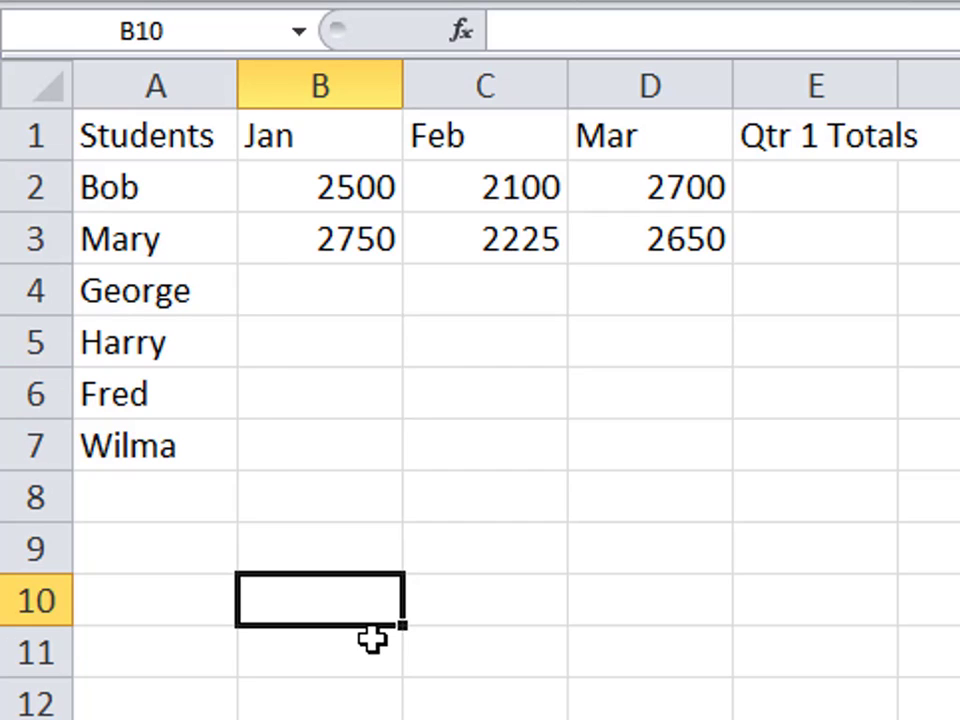
- Move the selection back up column B to row 3 and across that row to D3
{"action": "key", "text": "Up"}
{"action": "key", "text": "Up"}
{"action": "key", "text": "Up"}
{"action": "key", "text": "Up"}
{"action": "key", "text": "Up"}
{"action": "key", "text": "Up"}
{"action": "key", "text": "Up"}
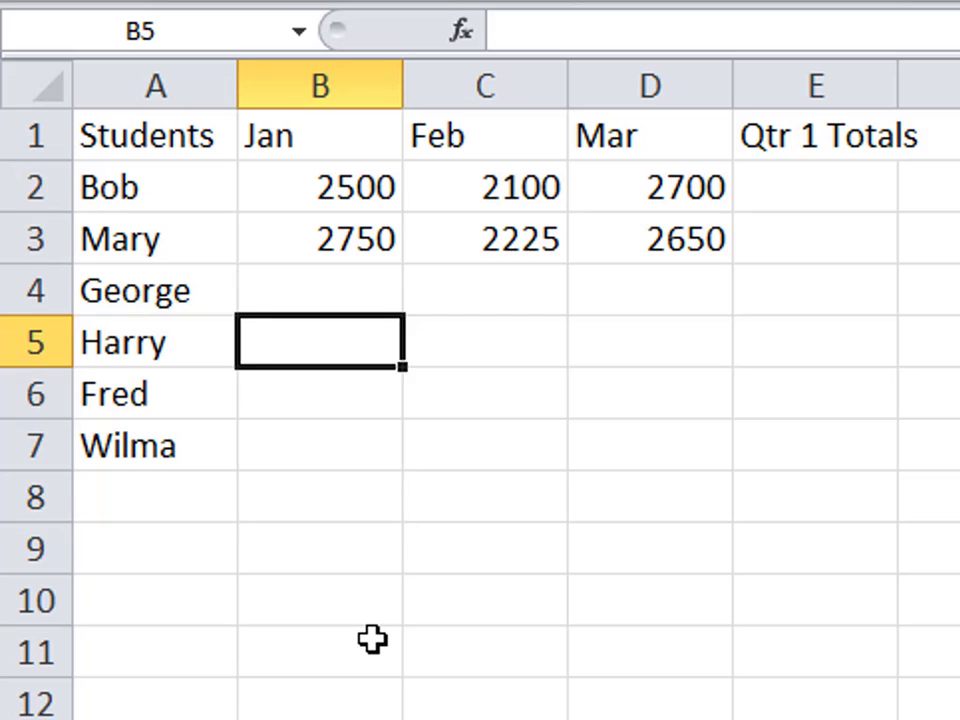
{"action": "key", "text": "Right"}
{"action": "key", "text": "Right"}
{"action": "key", "text": "Right"}
{"action": "key", "text": "Right"}
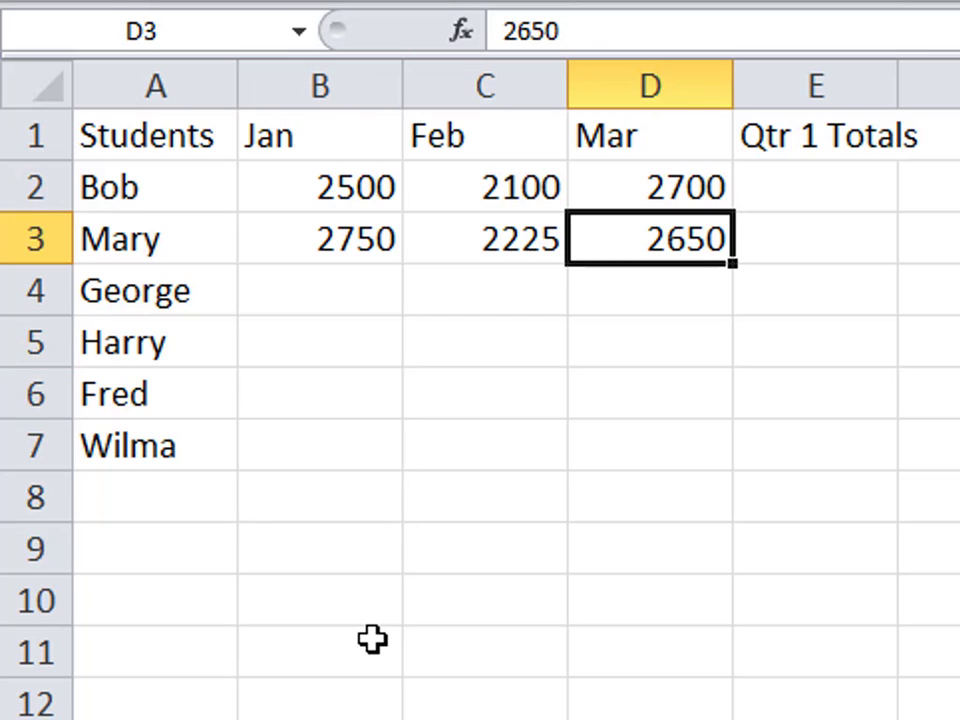
- Move the selection one cell at a time along row 3 to column A, and up to A1
{"action": "key", "text": "Left"}
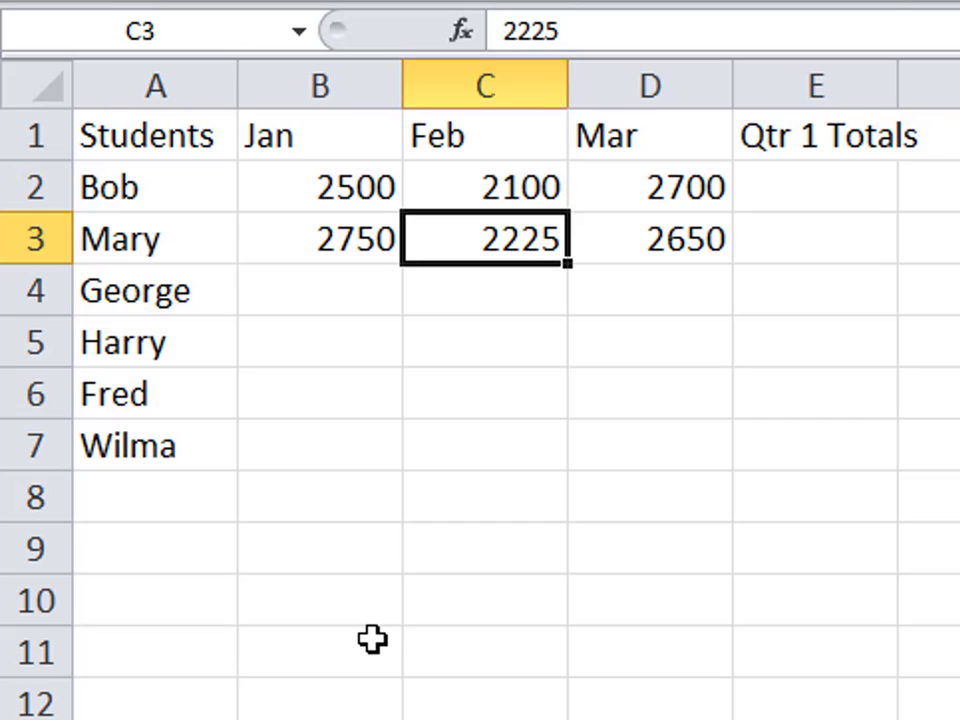
{"action": "key", "text": "Left"}
{"action": "key", "text": "Left"}
{"action": "key", "text": "Up"}
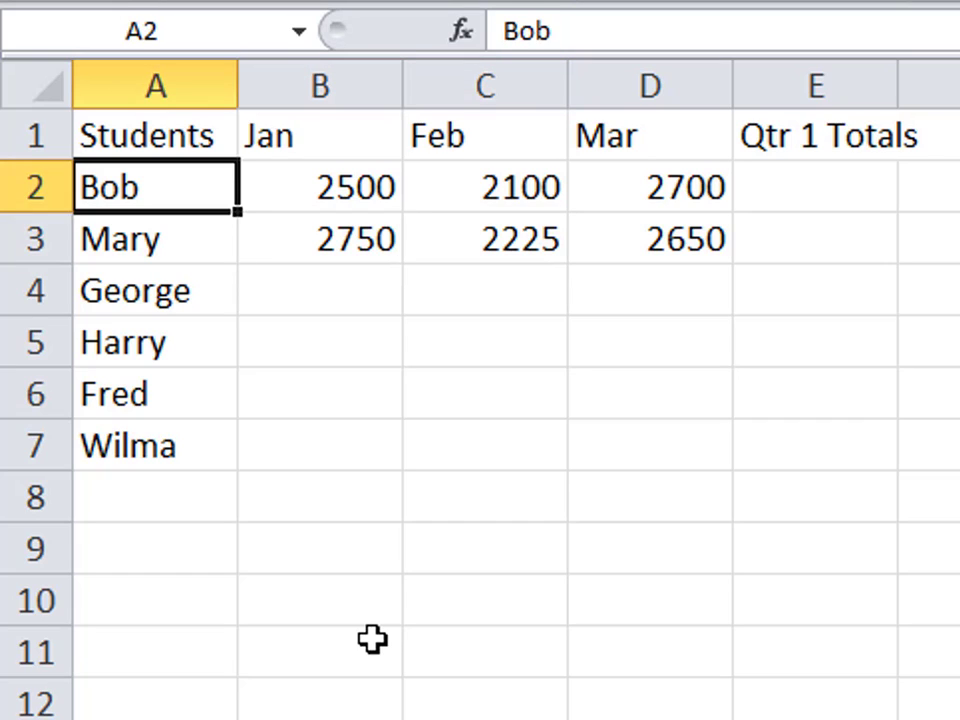
{"action": "key", "text": "Up"}
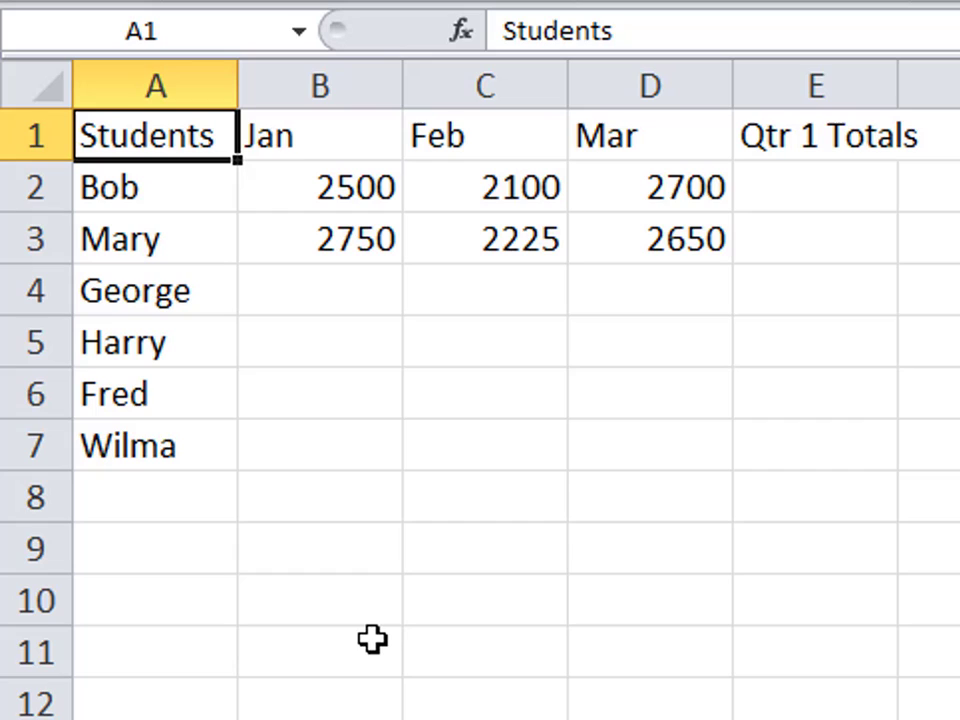
- Move the selection down column A to row 4 and across to B4, discarding any stray entry
{"action": "key", "text": "Down"}
{"action": "key", "text": "Down"}
{"action": "key", "text": "Down"}
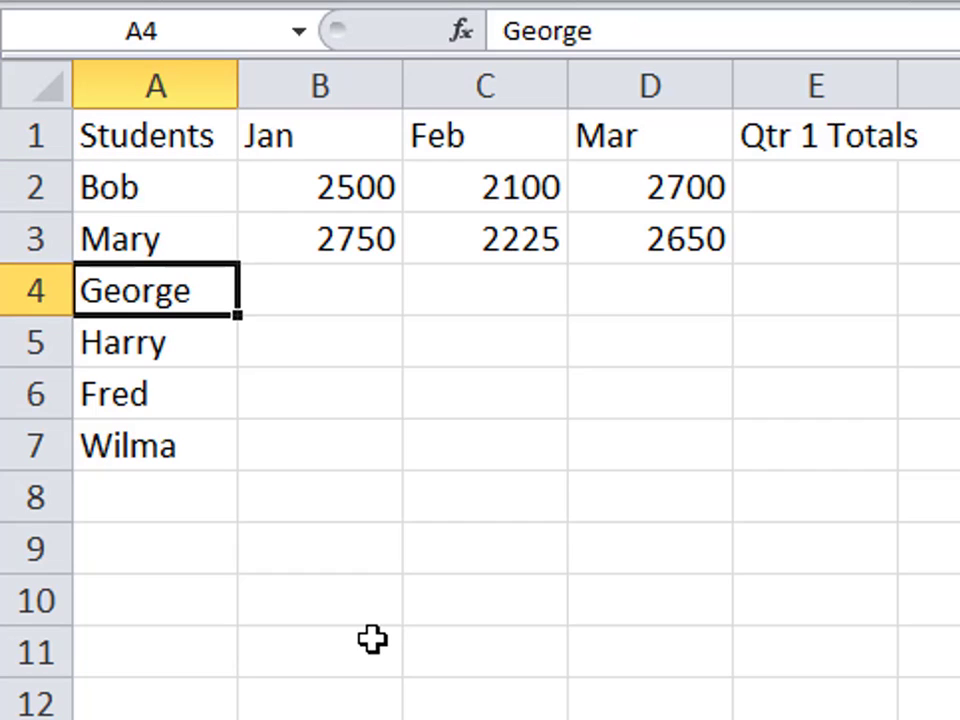
{"action": "type", "text": "`"}
{"action": "key", "text": "Escape"}
{"action": "key", "text": "Right"}
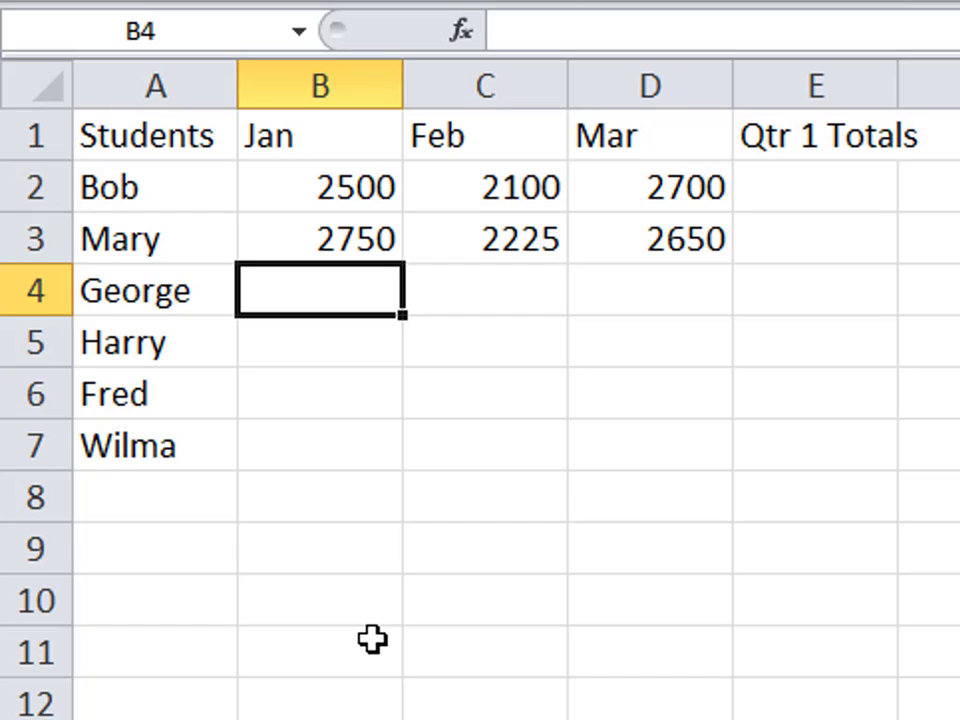
- Jump to A1 and reach B4 again by going across to column B and down it
{"action": "key", "text": "ctrl+Home"}
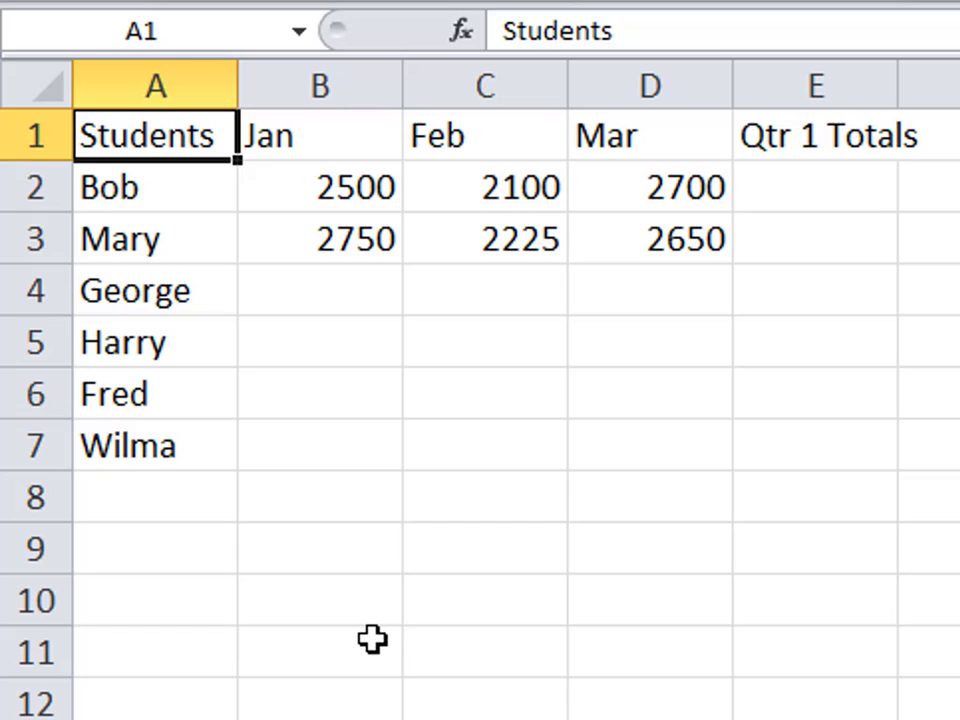
{"action": "key", "text": "Right"}
{"action": "key", "text": "Down"}
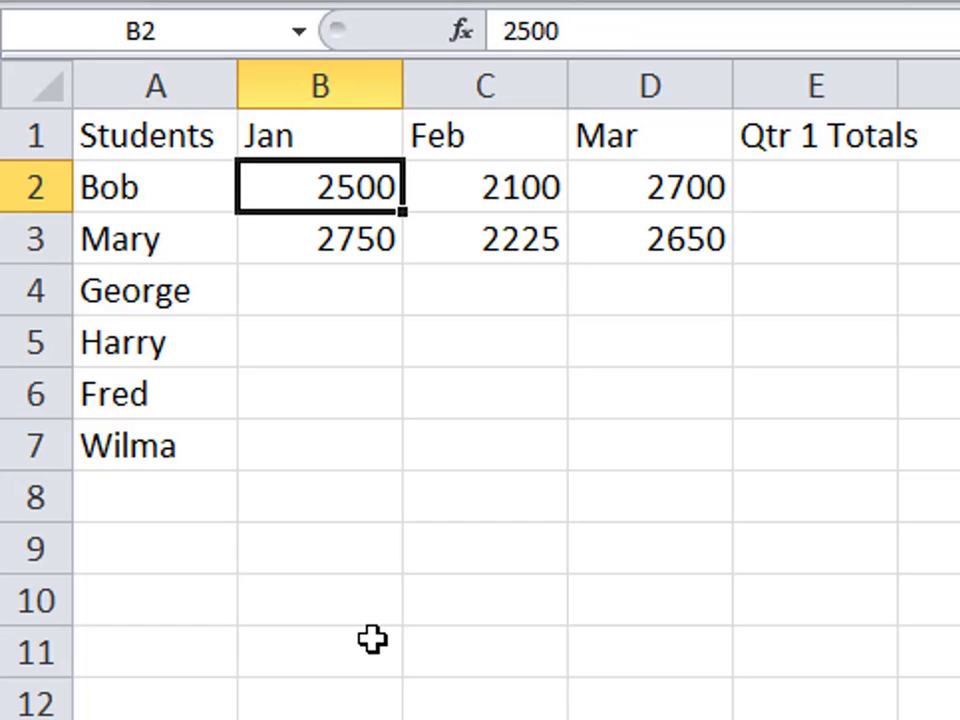
{"action": "key", "text": "Down"}
{"action": "key", "text": "Down"}
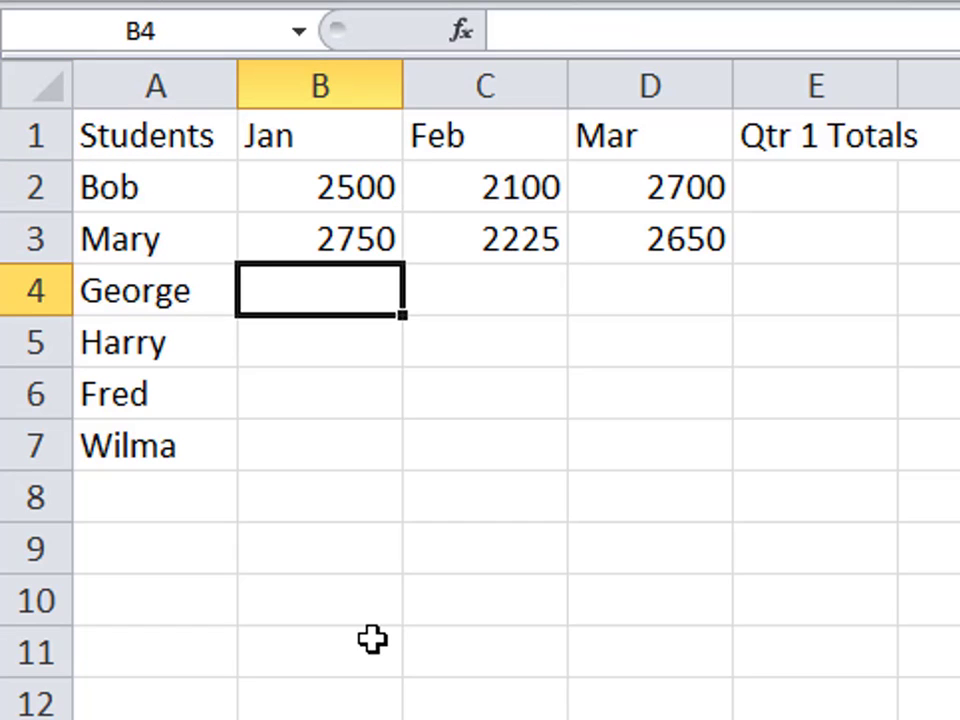
- Jump to A1 and reach B4 by going down column A to row 4 and across
{"action": "key", "text": "ctrl+Home"}
{"action": "key", "text": "Down"}
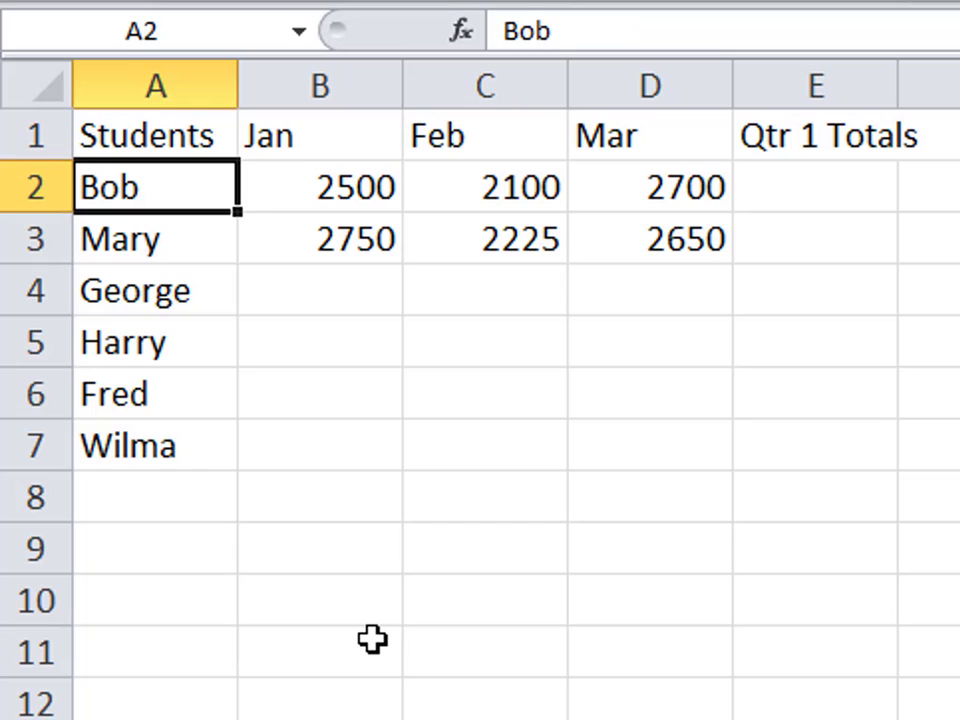
{"action": "key", "text": "Down"}
{"action": "key", "text": "Down"}
{"action": "key", "text": "Right"}
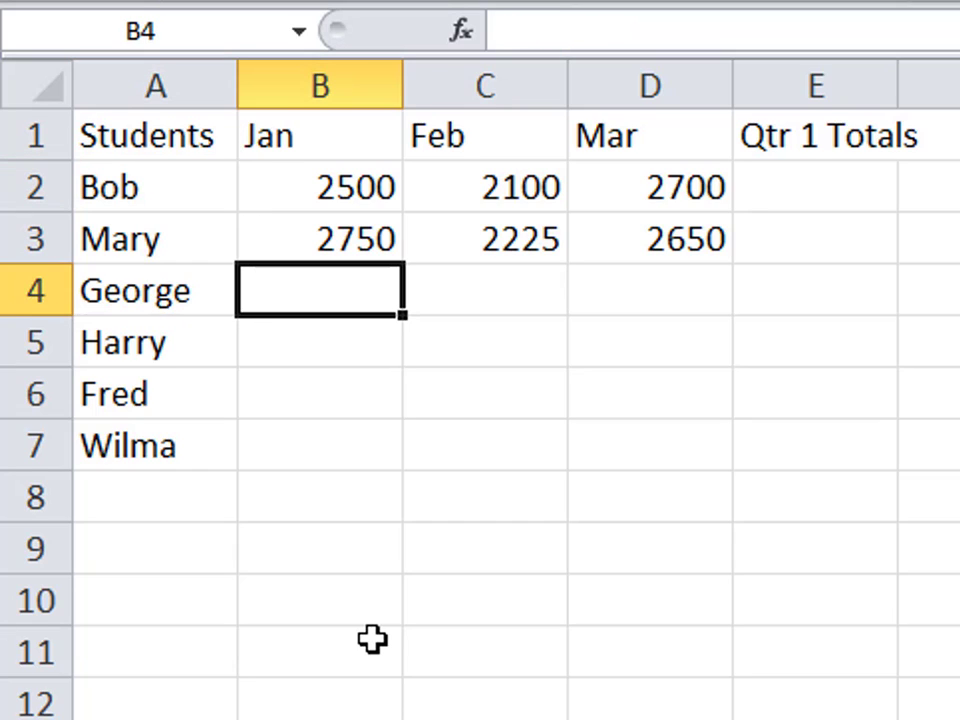
- Return to A1, and select B4 and A7 directly without passing through the cells between
{"action": "key", "text": "ctrl+Home"}
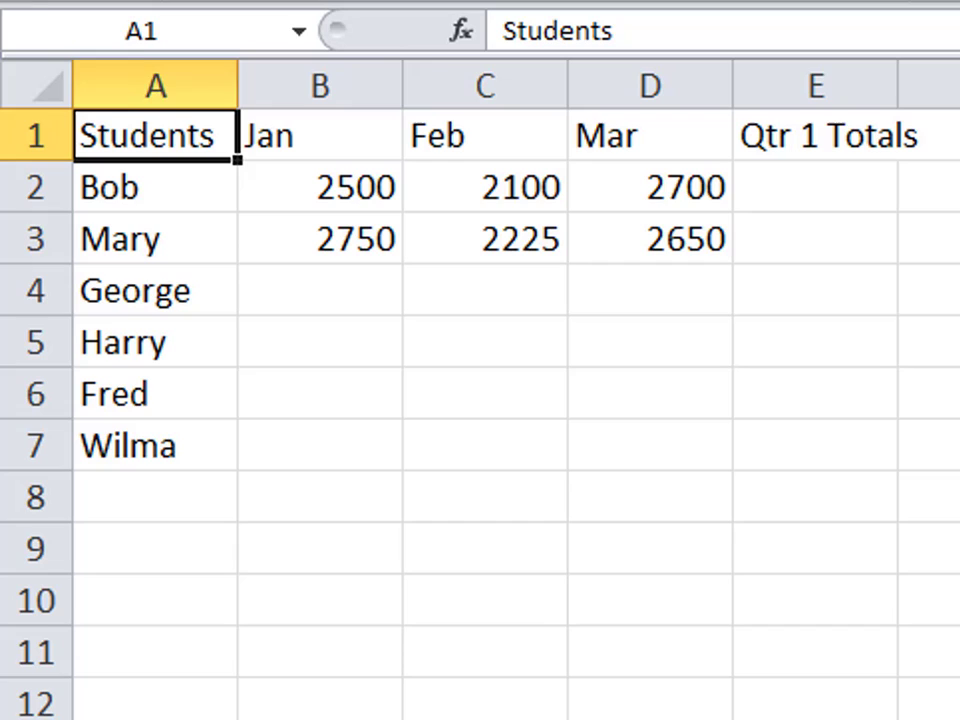
{"action": "left_click", "coordinate": [317, 285]}
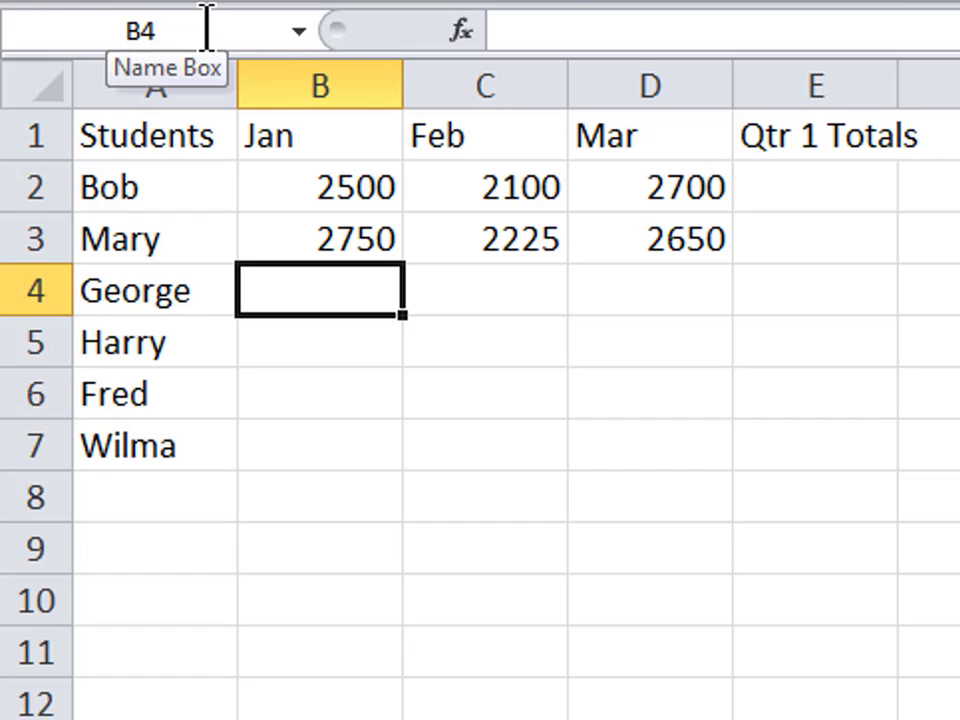
{"action": "left_click", "coordinate": [160, 449]}
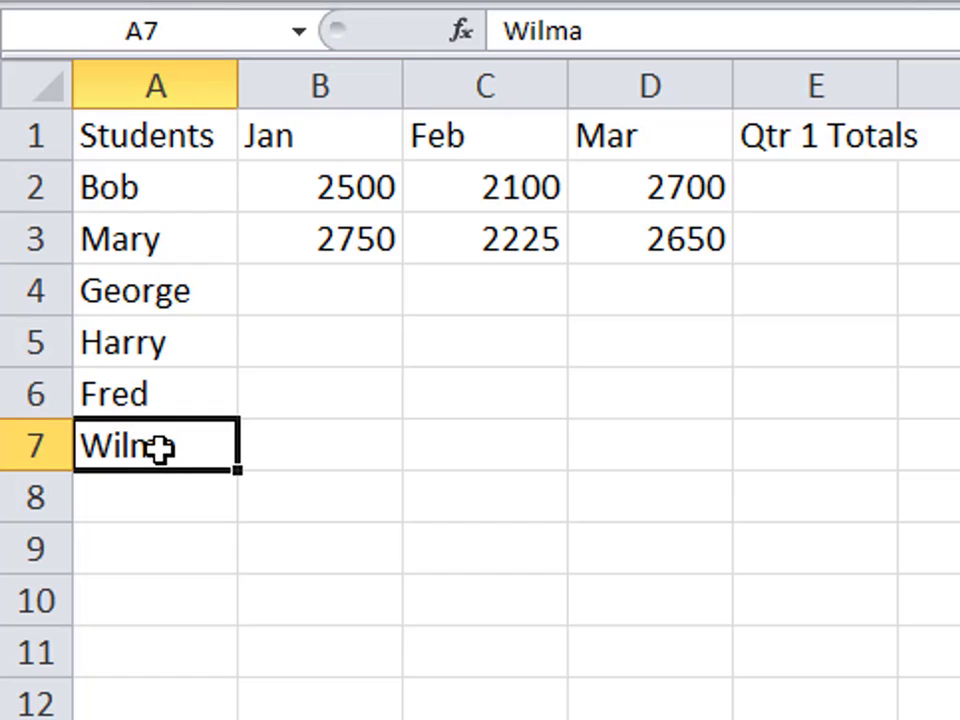
- Go straight to cell E1 by entering its cell reference
{"action": "left_click", "coordinate": [176, 30]}
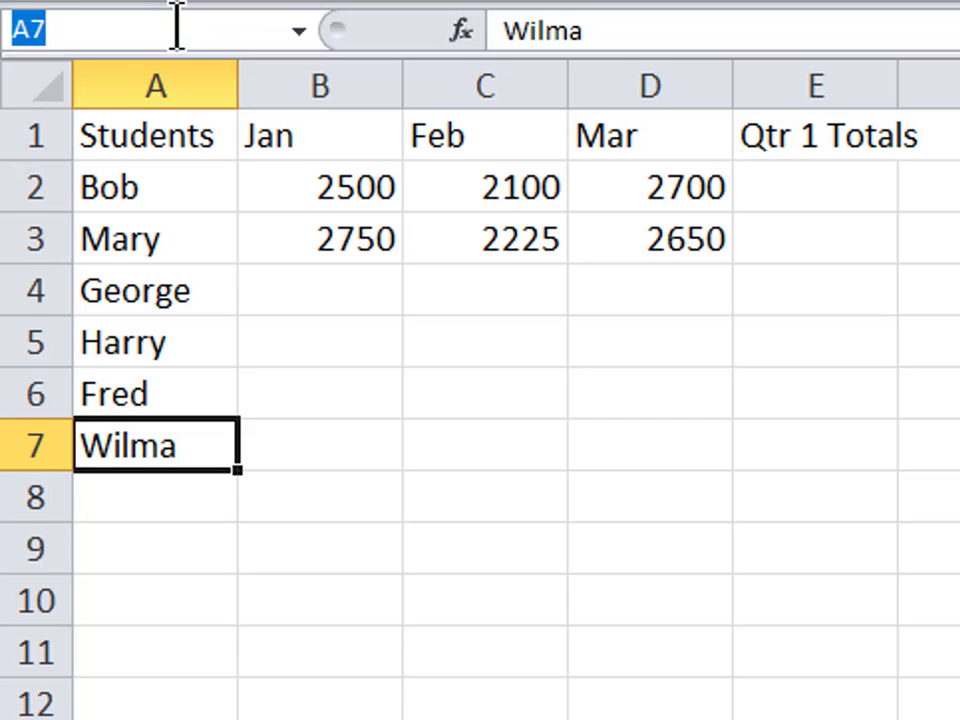
{"action": "type", "text": "e1"}
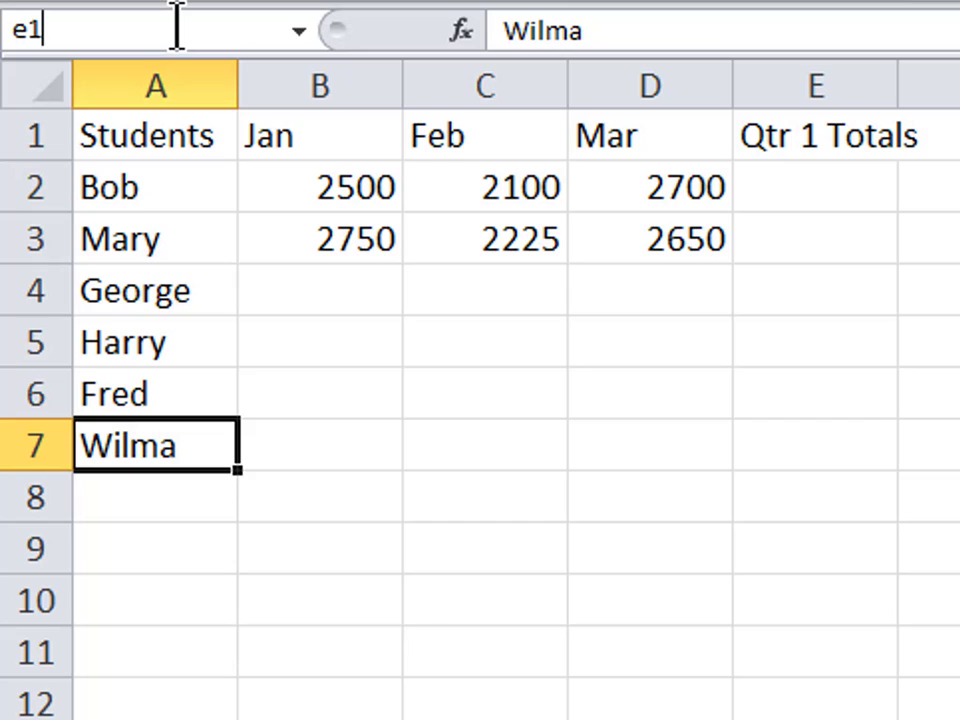
{"action": "key", "text": "Return"}
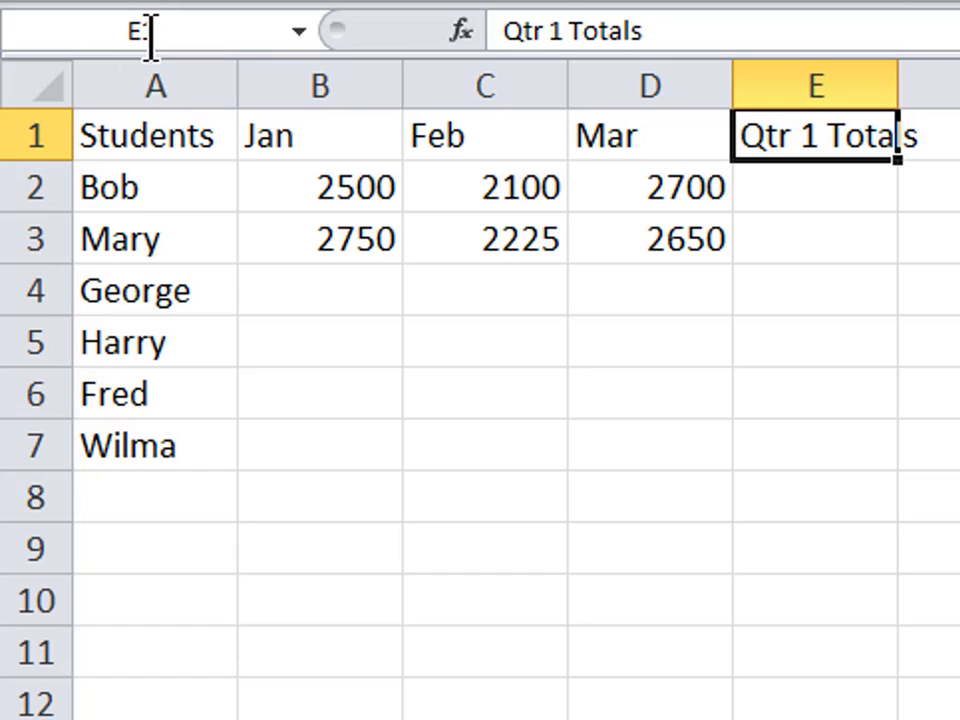
- Go to the distant cell WD40 by entering its cell reference
{"action": "left_click", "coordinate": [189, 33]}
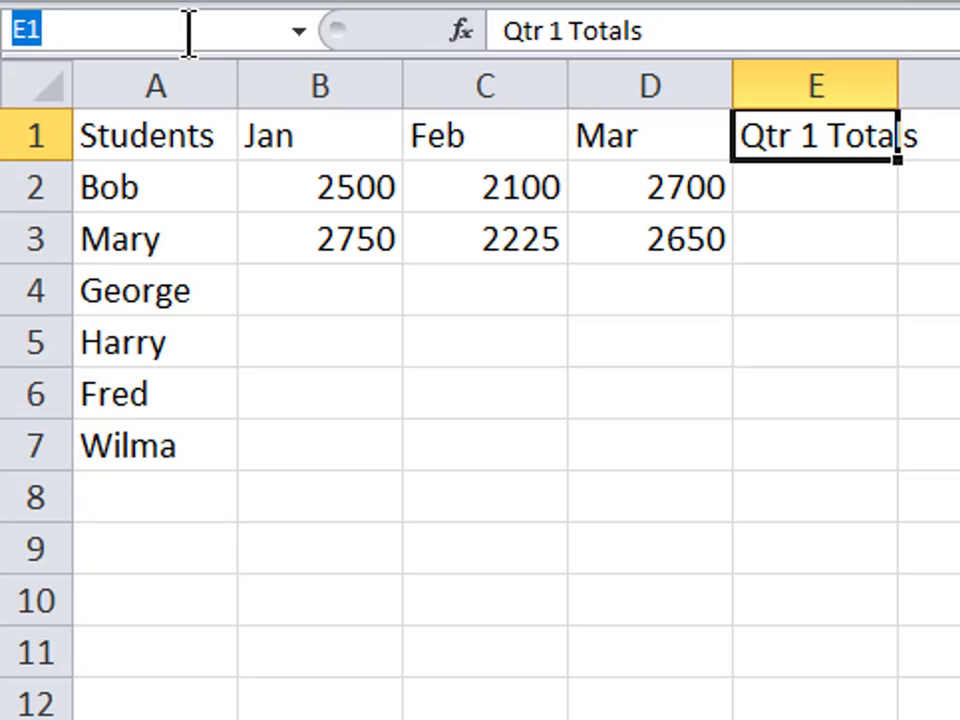
{"action": "type", "text": "wd"}
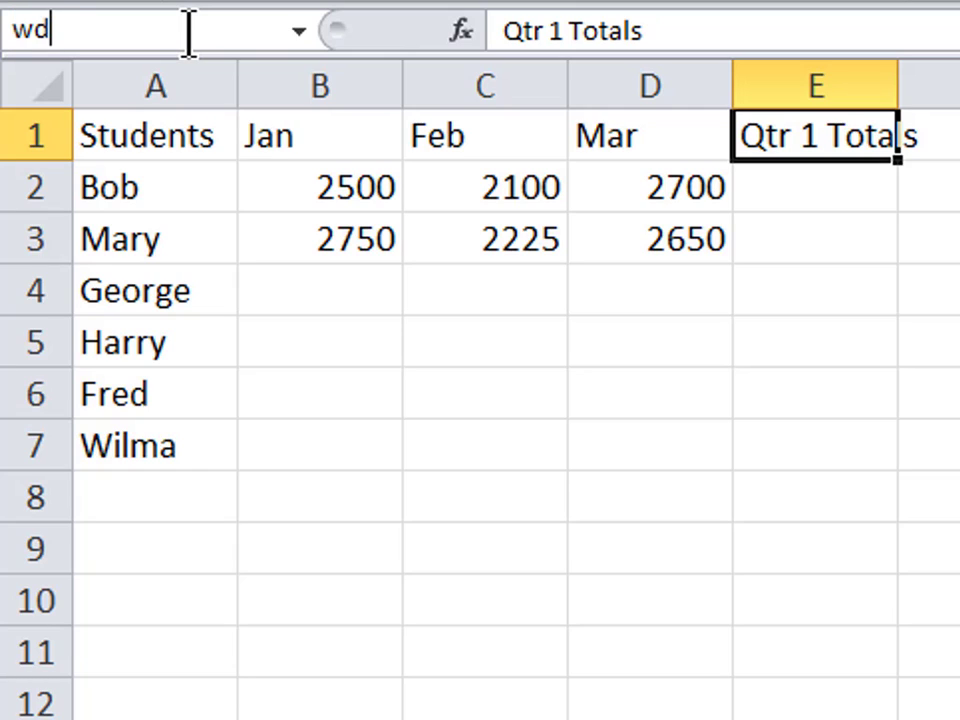
{"action": "type", "text": "40"}
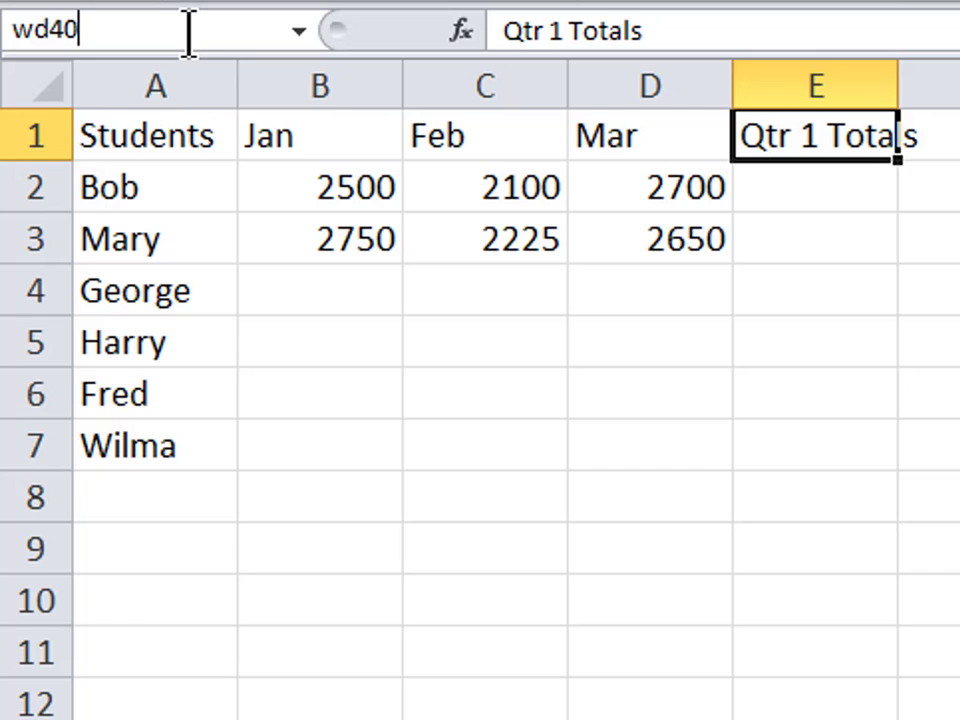
{"action": "key", "text": "Return"}
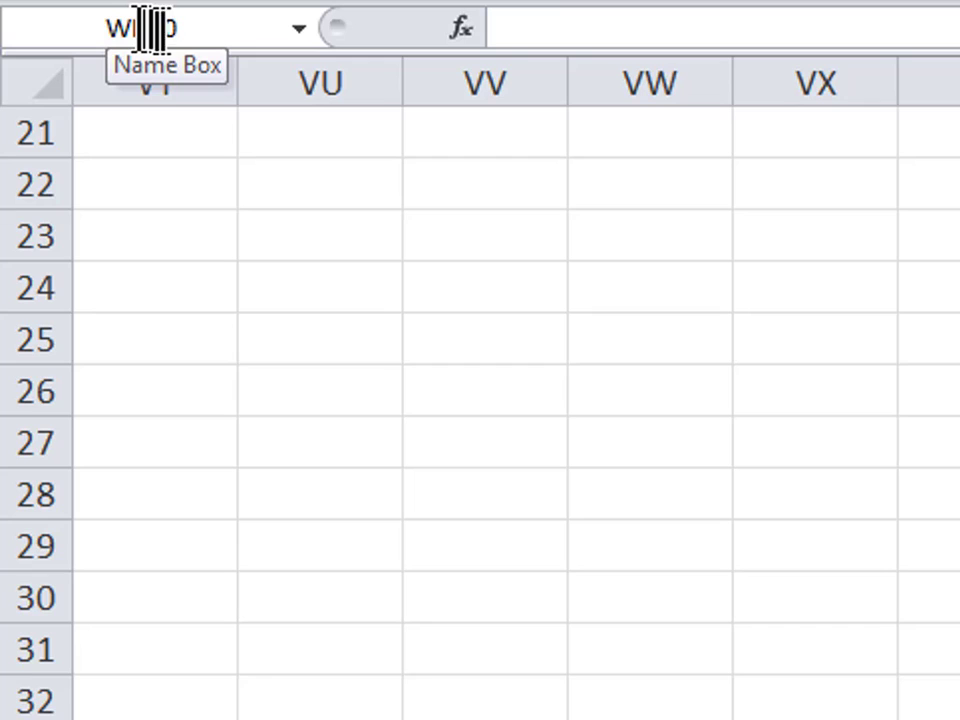
- Go back to cell A1 by entering its cell reference
{"action": "left_click", "coordinate": [188, 28]}
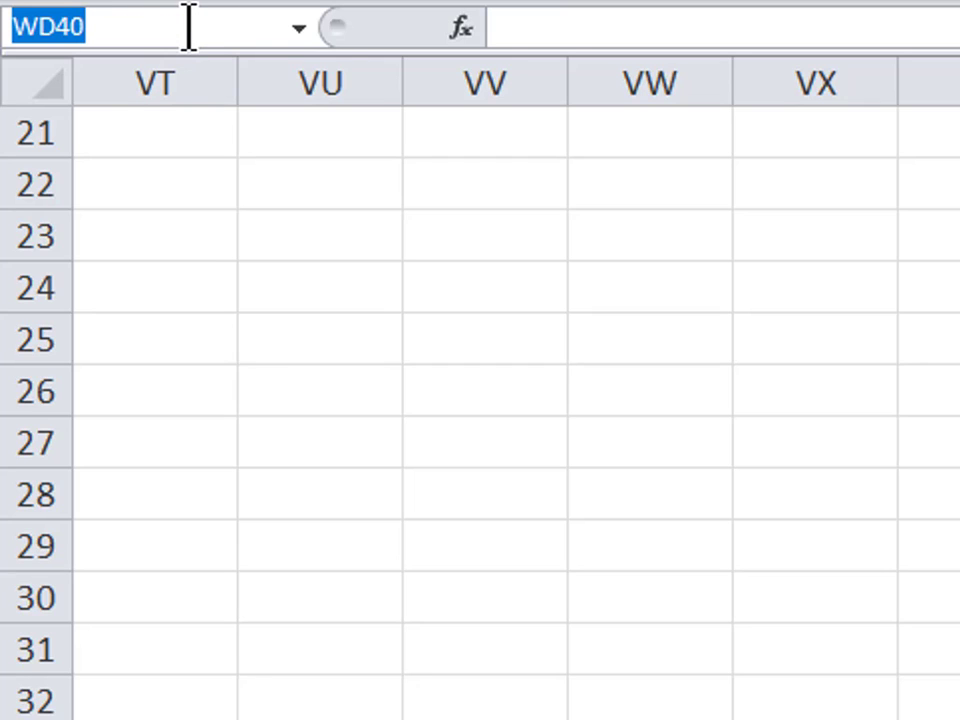
{"action": "type", "text": "a1"}
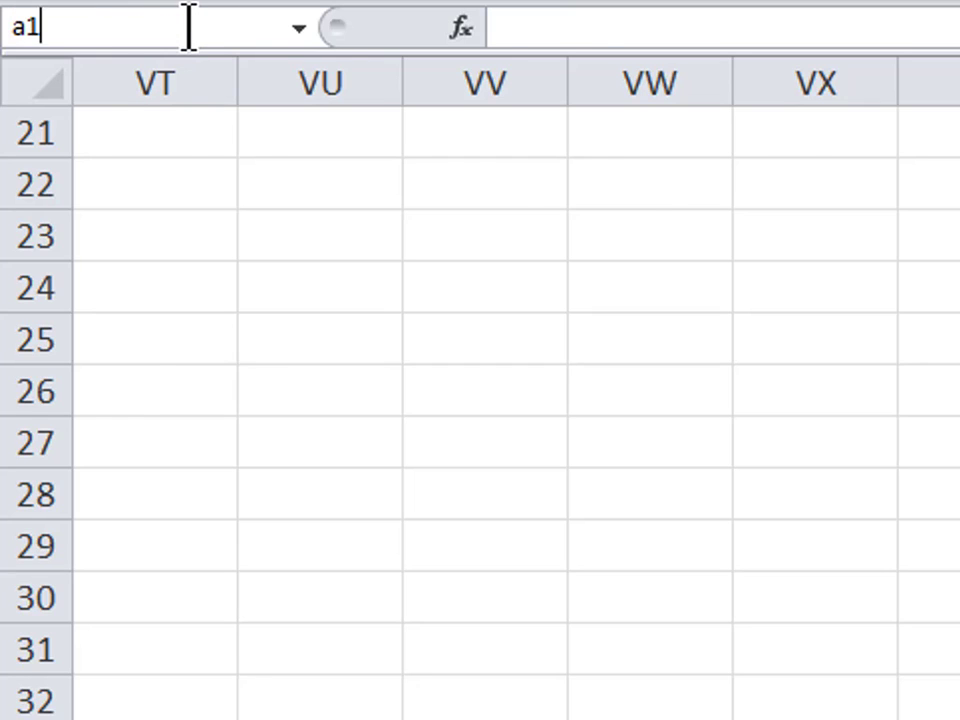
{"action": "key", "text": "Return"}
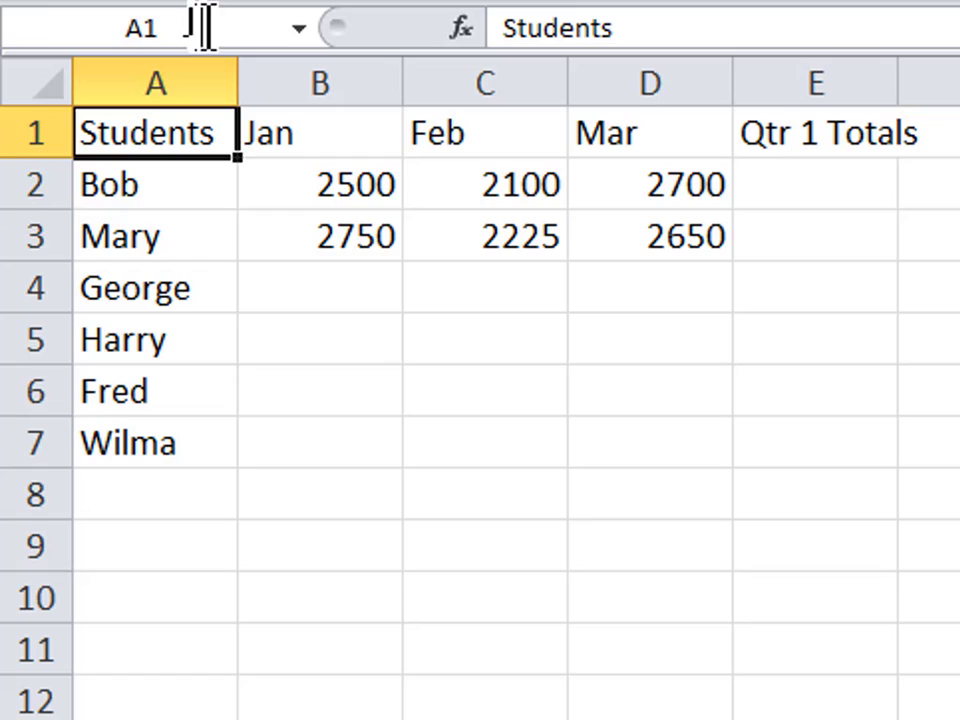
- Go to WD40 by cell reference once more, and jump back to the sheet's first cell
{"action": "left_click", "coordinate": [214, 28]}
{"action": "type", "text": "wd40"}
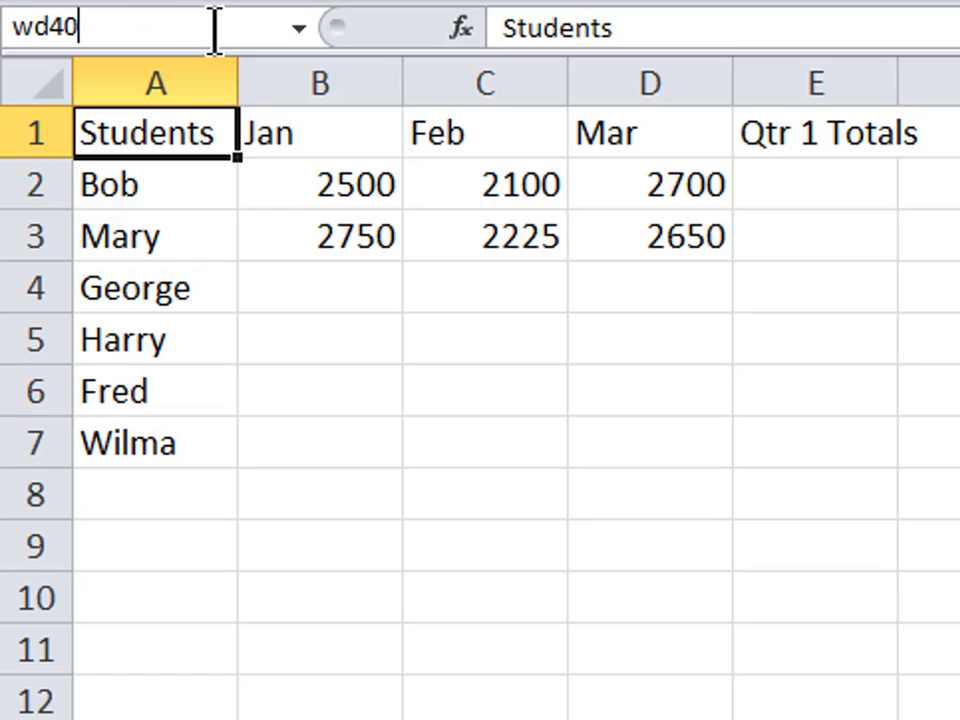
{"action": "key", "text": "Return"}
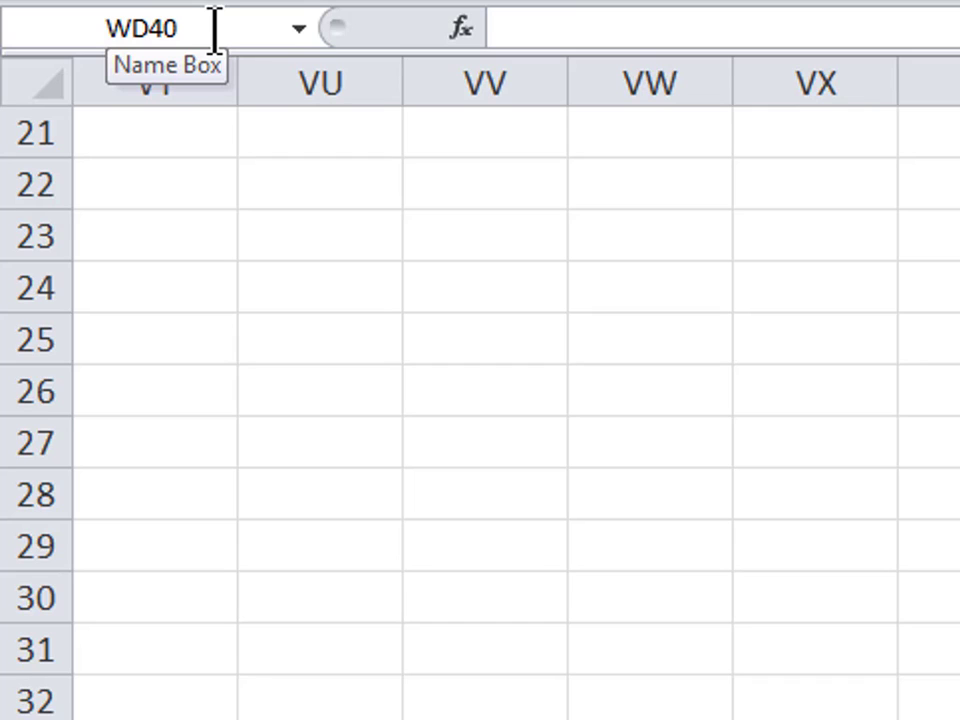
{"action": "key", "text": "ctrl+Home"}
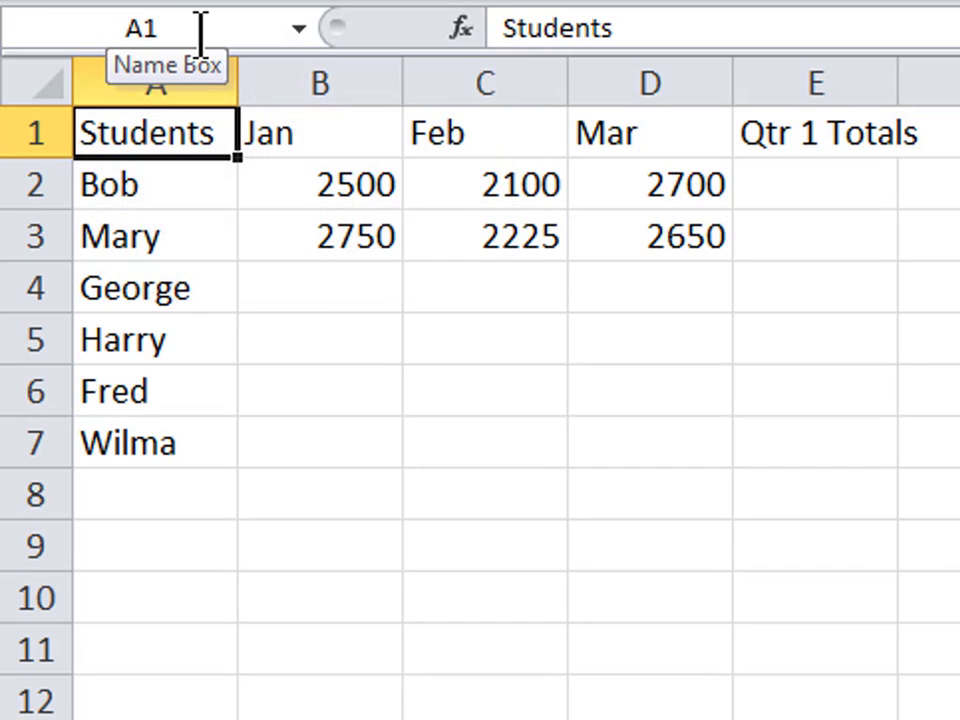
- Go to cell IW692 by entering its reference, and jump back to A1
{"action": "left_click", "coordinate": [201, 36]}
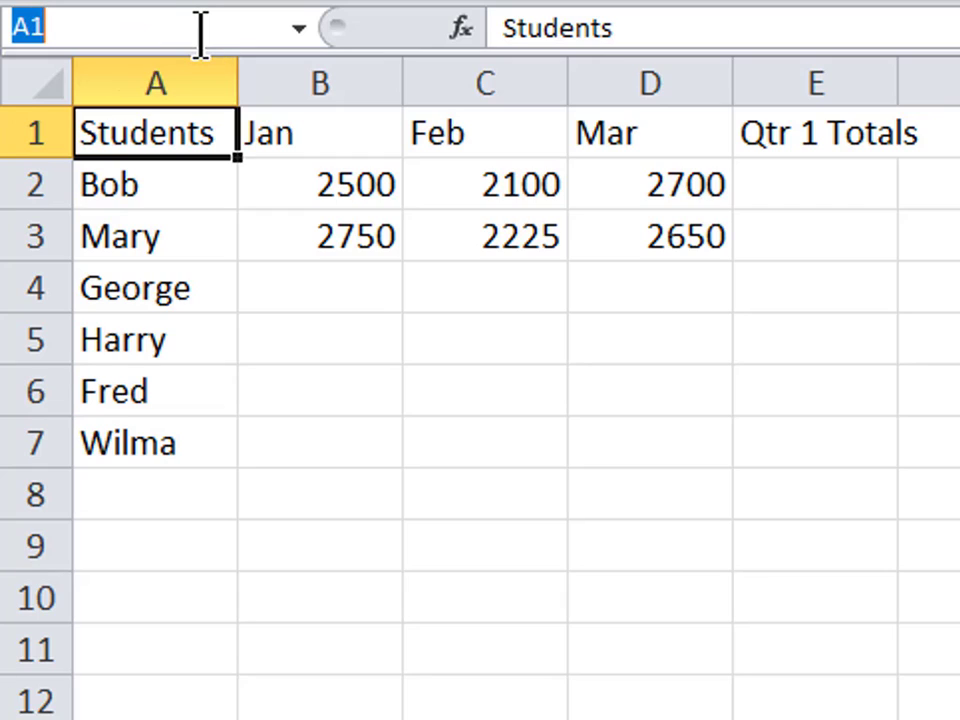
{"action": "type", "text": "iw"}
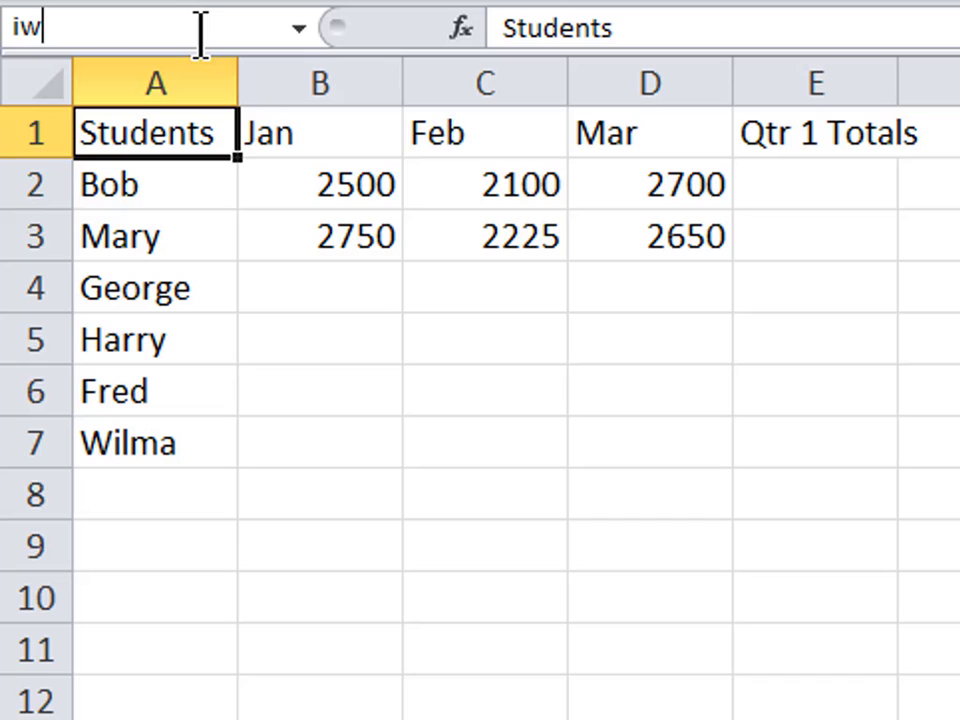
{"action": "type", "text": "692"}
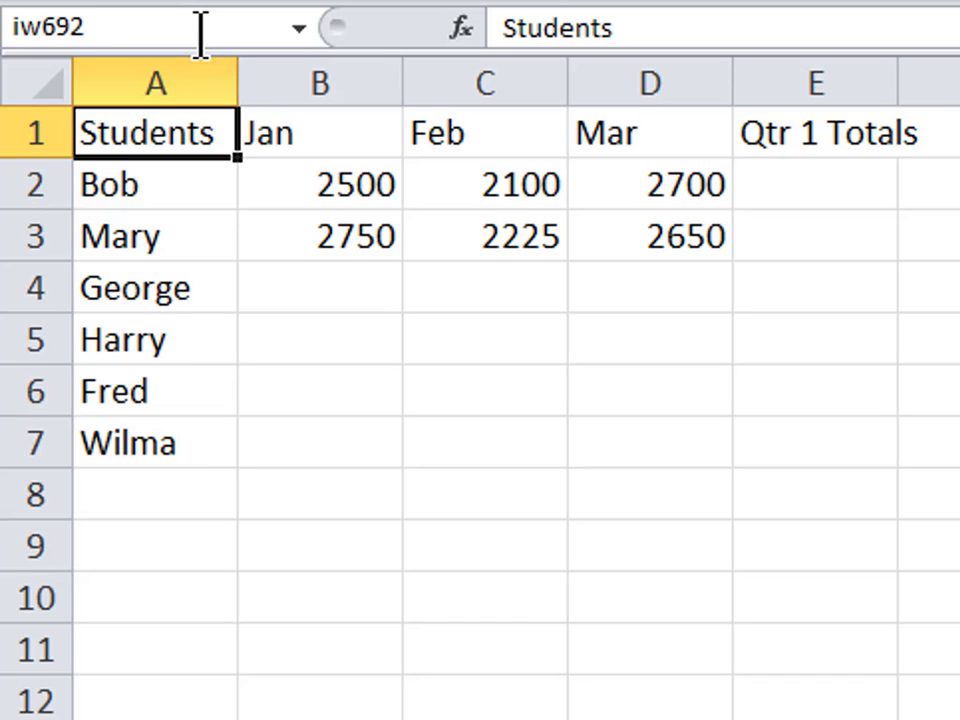
{"action": "key", "text": "Return"}
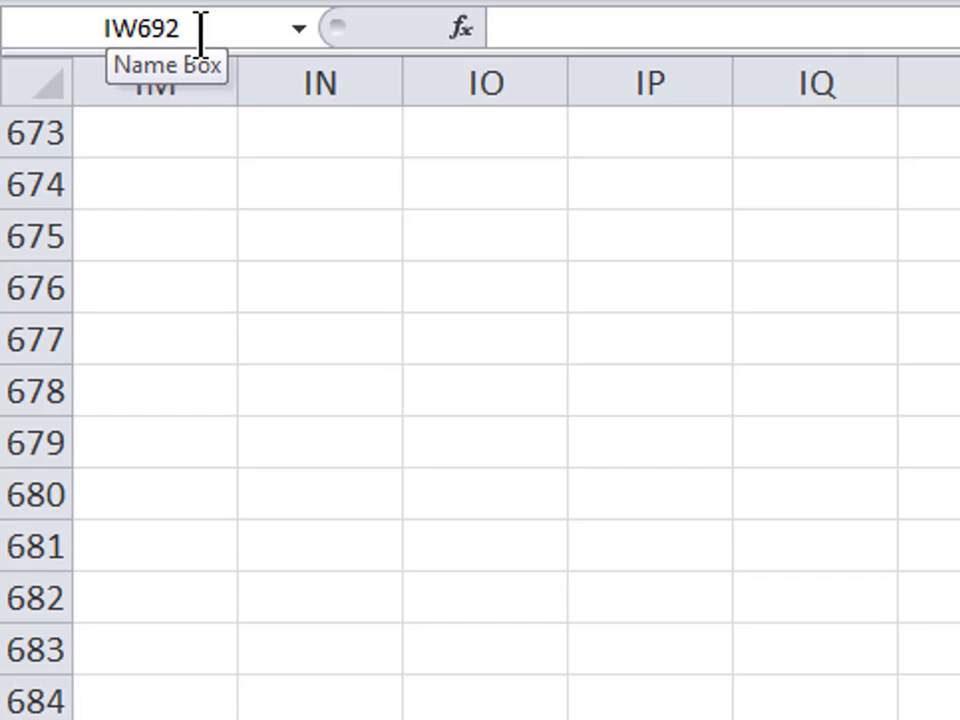
{"action": "key", "text": "ctrl+Home"}
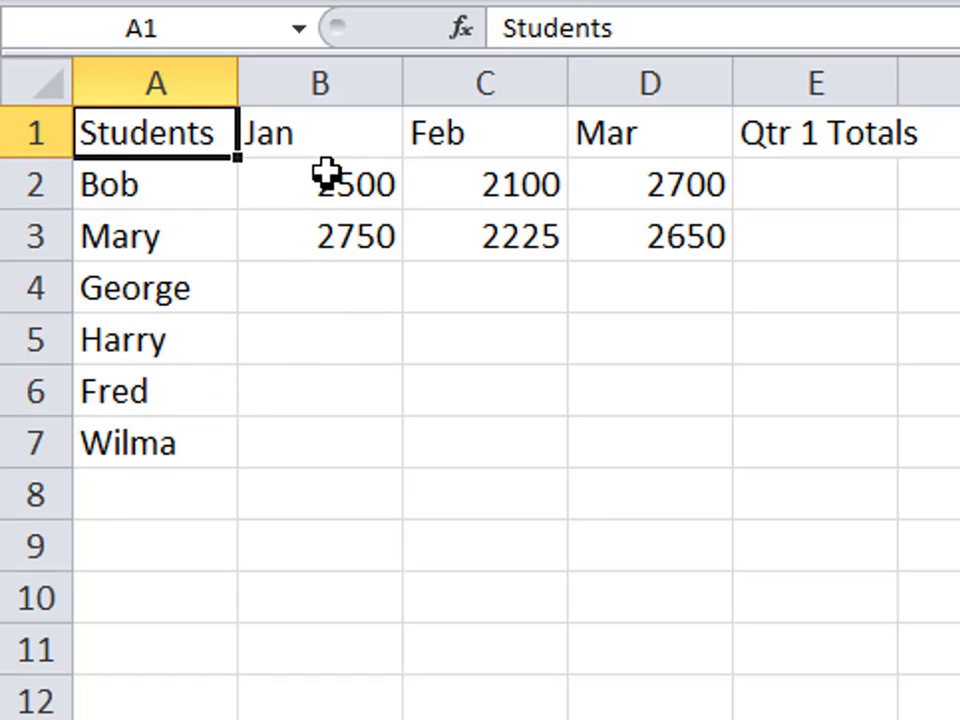
- Select the range B2:D7, deselect it, and move the selection by way of A1 to A2
{"action": "left_click_drag", "start_coordinate": [326, 170], "coordinate": [615, 433]}
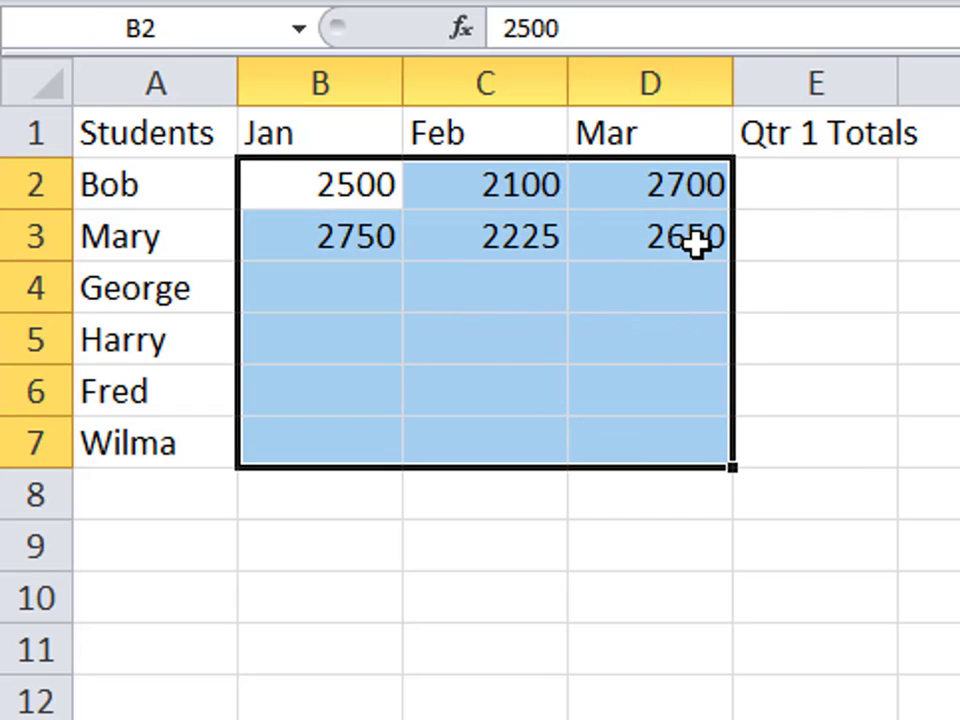
{"action": "left_click", "coordinate": [696, 240]}
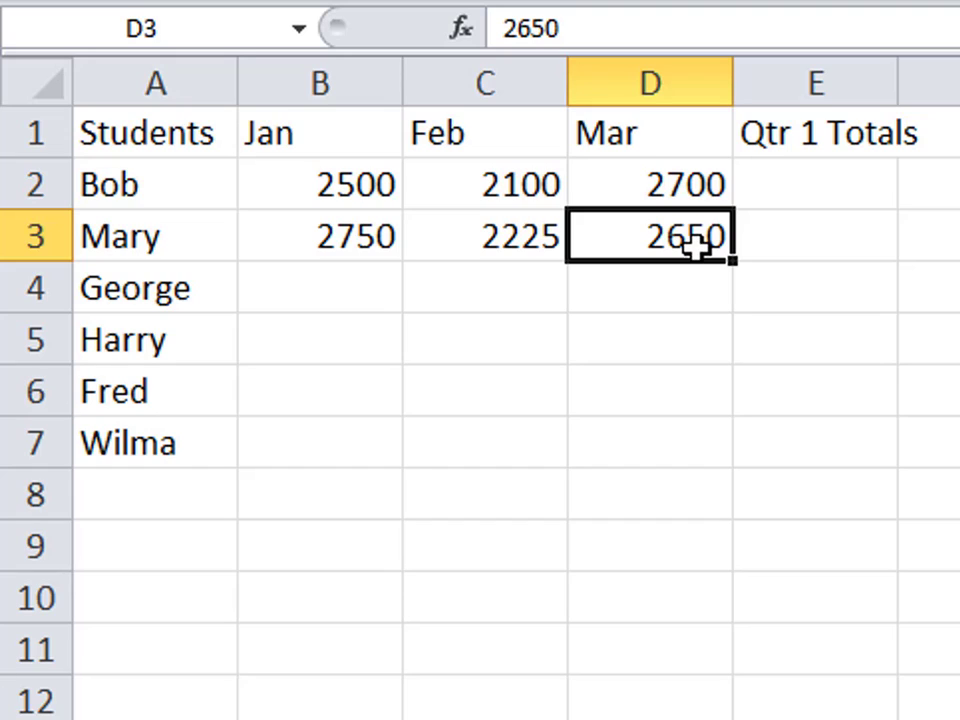
{"action": "key", "text": "ctrl+Home"}
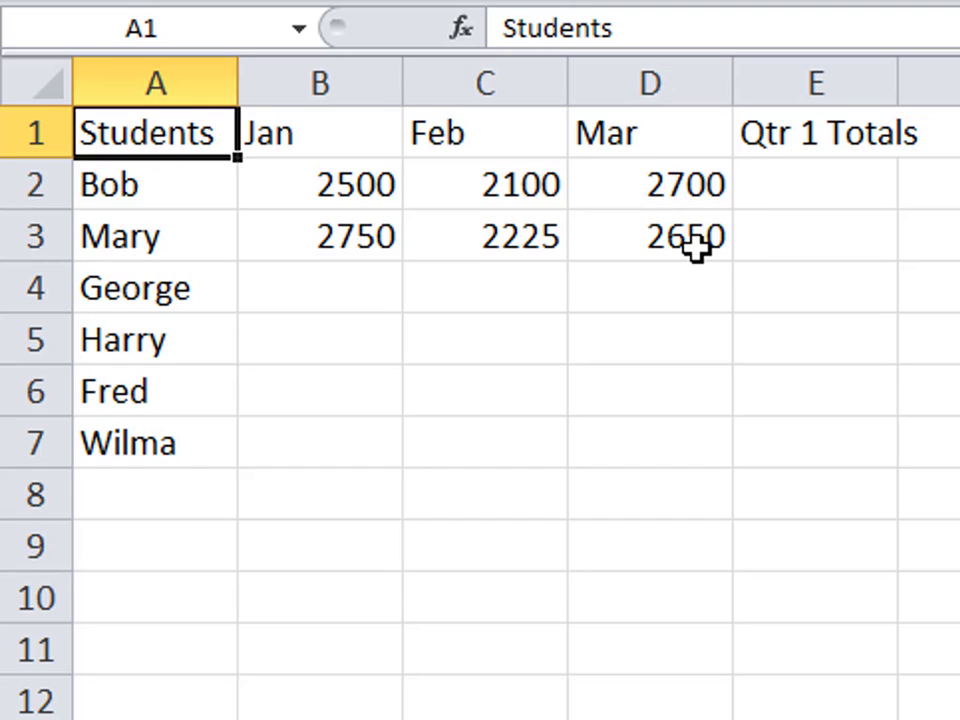
{"action": "key", "text": "Down"}
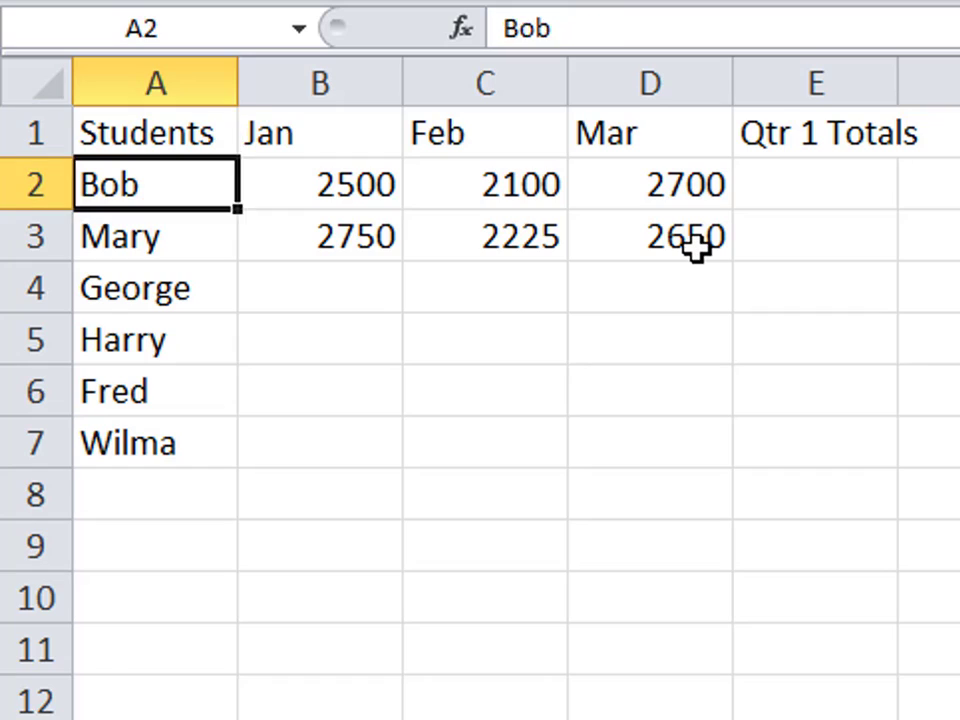
- Move the selection from A2 to D3 cell by cell, and jump back to the start of that row
{"action": "key", "text": "Right"}
{"action": "key", "text": "Right"}
{"action": "key", "text": "Right"}
{"action": "key", "text": "Down"}
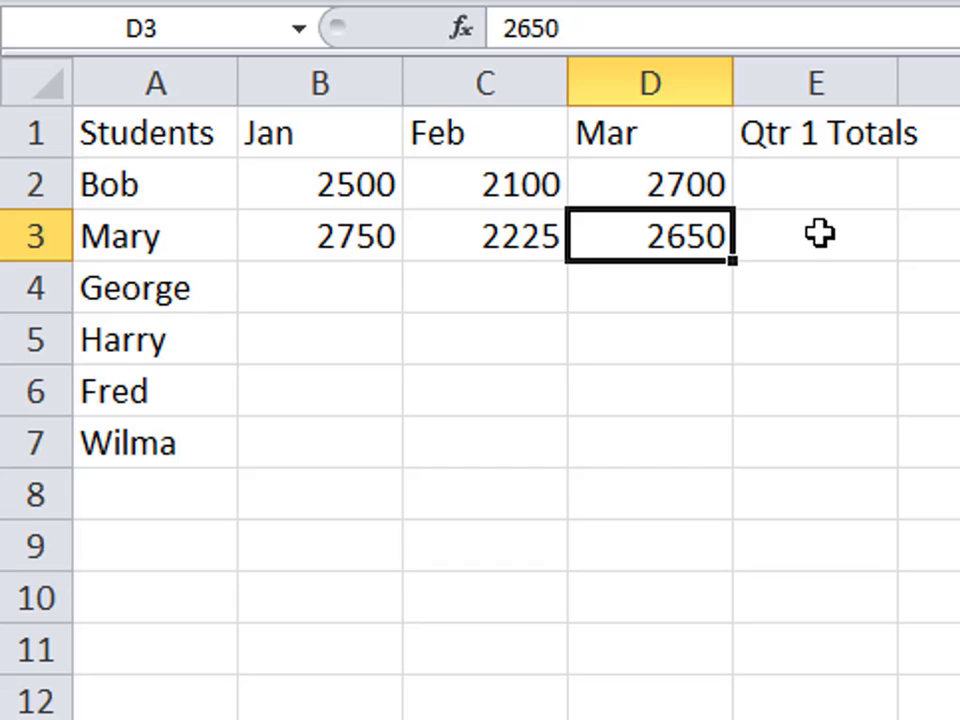
{"action": "key", "text": "Home"}
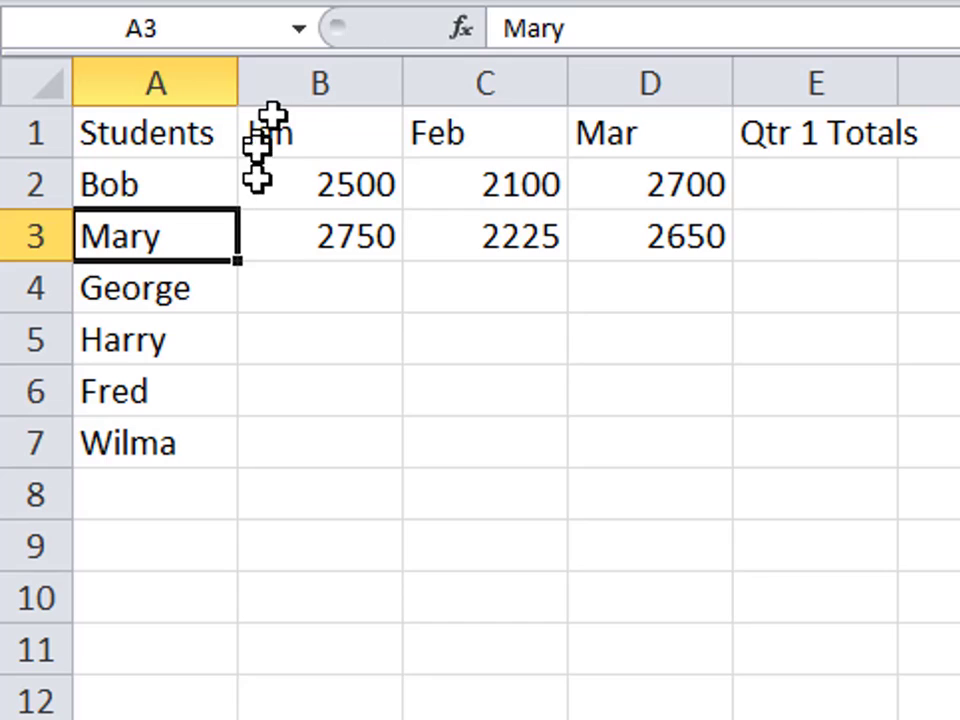
- Go to cell WX5 by entering its reference, and jump back to the first cell of row 5
{"action": "left_click", "coordinate": [207, 30]}
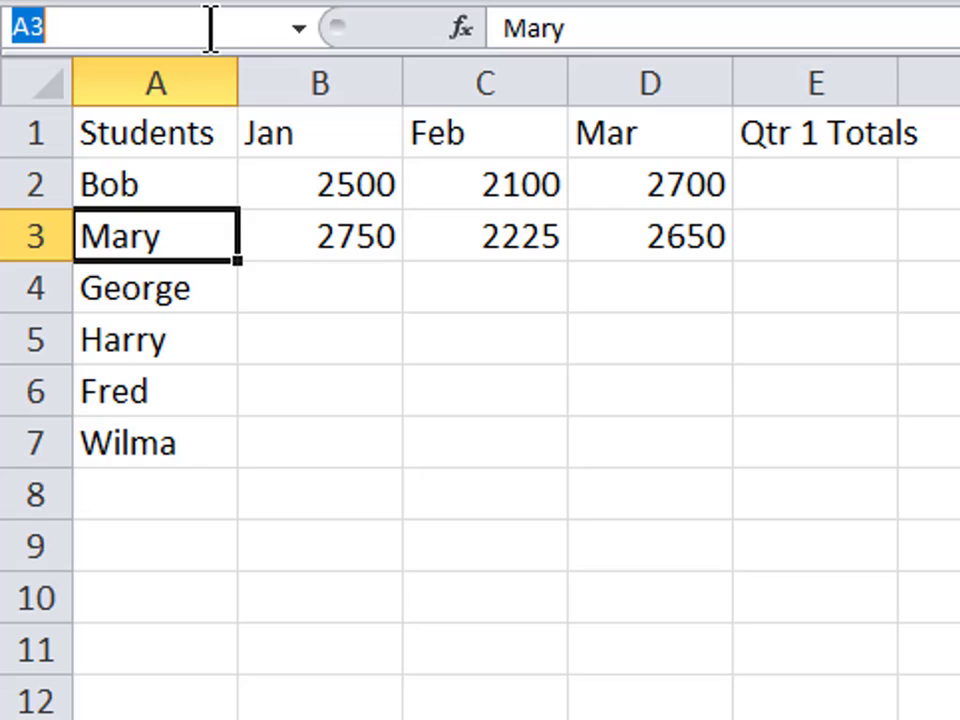
{"action": "type", "text": "w"}
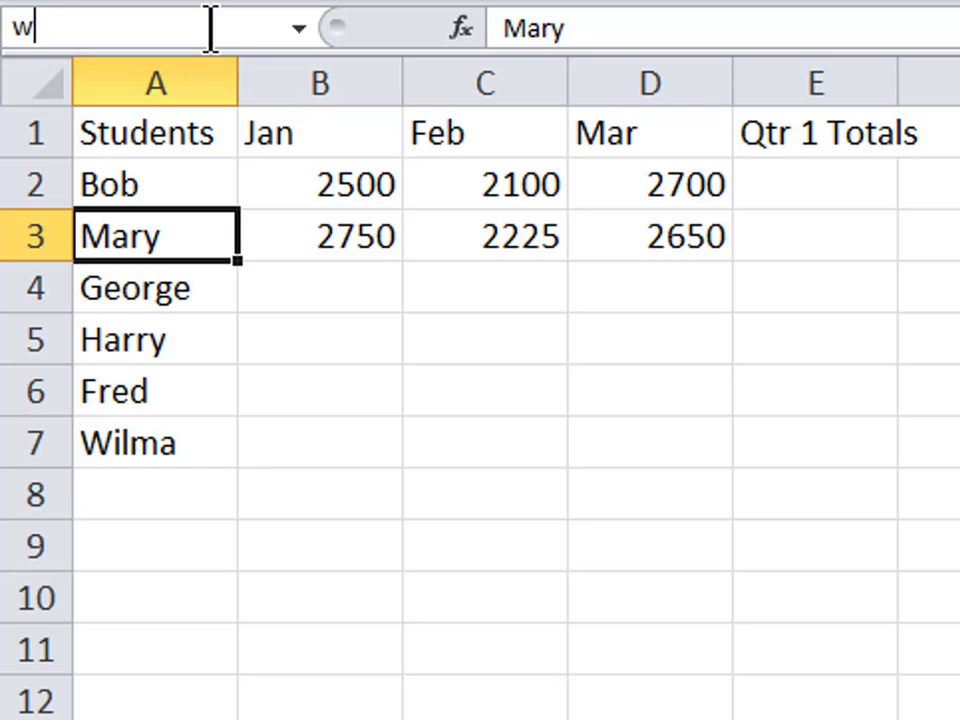
{"action": "type", "text": "x5"}
{"action": "key", "text": "Return"}
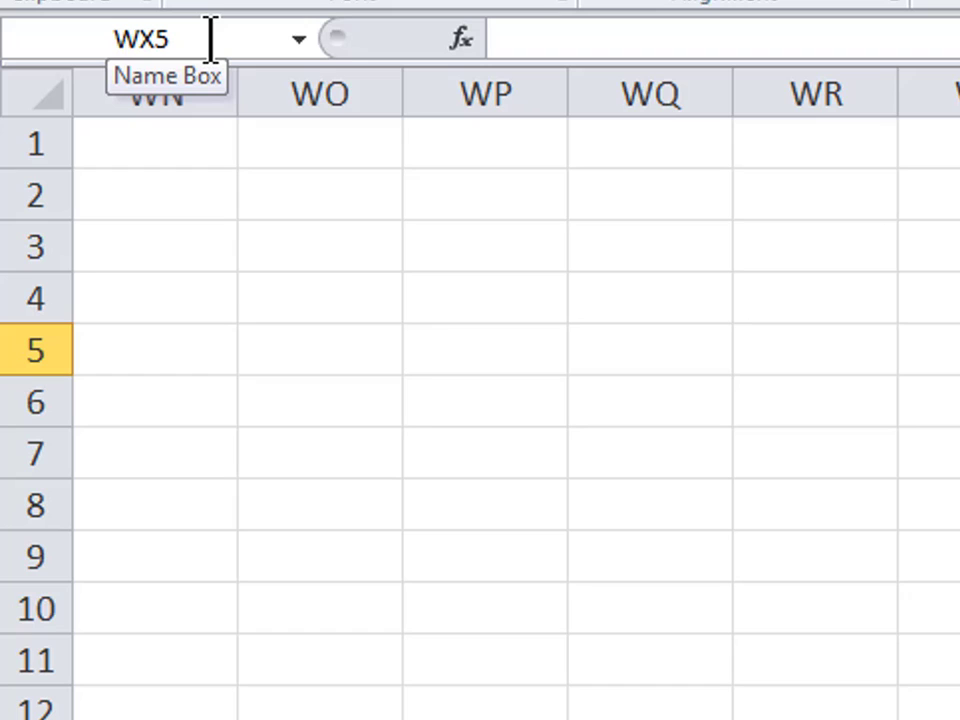
{"action": "key", "text": "Home"}
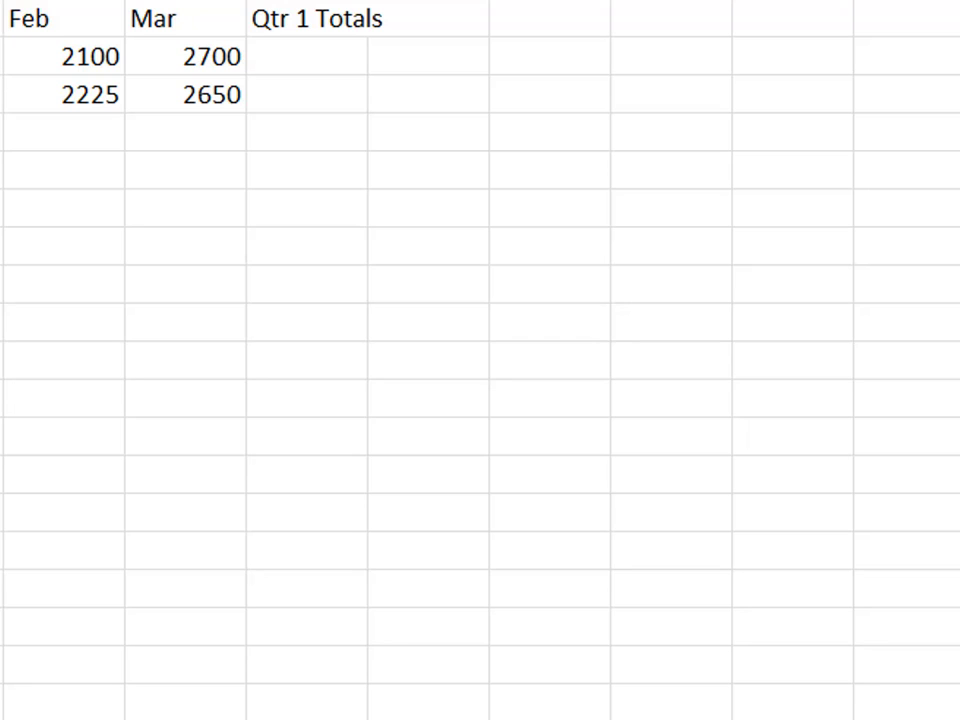
- Step through the recent references A3, A1, WD40 and E1 in Go To, and go to cell EW426 instead
{"action": "key", "text": "ctrl+g"}
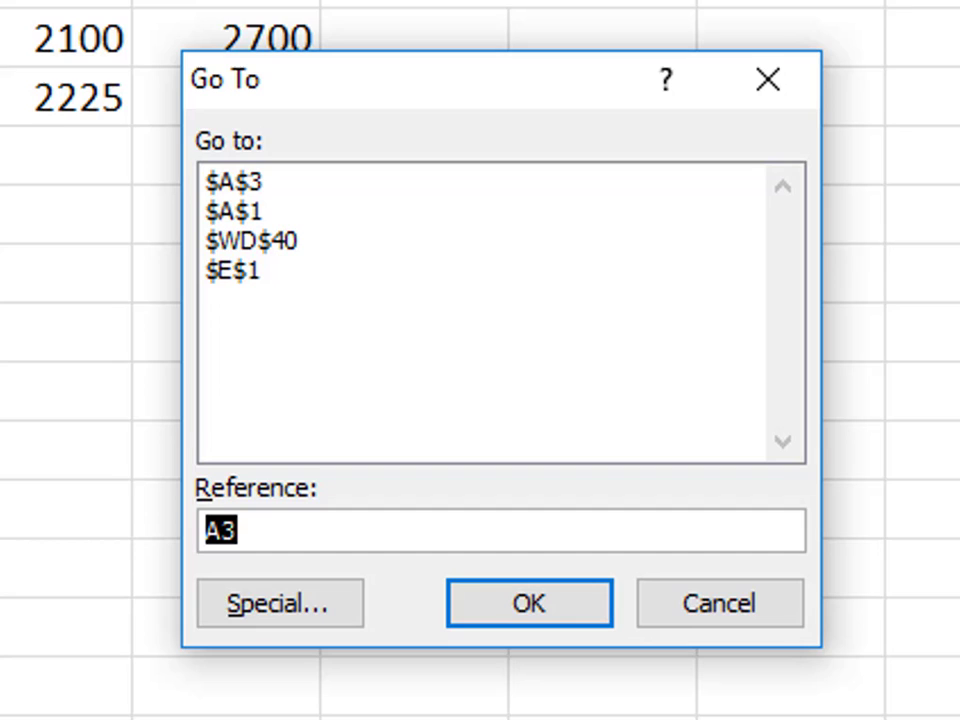
{"action": "left_click", "coordinate": [238, 184]}
{"action": "left_click", "coordinate": [246, 211]}
{"action": "left_click", "coordinate": [271, 244]}
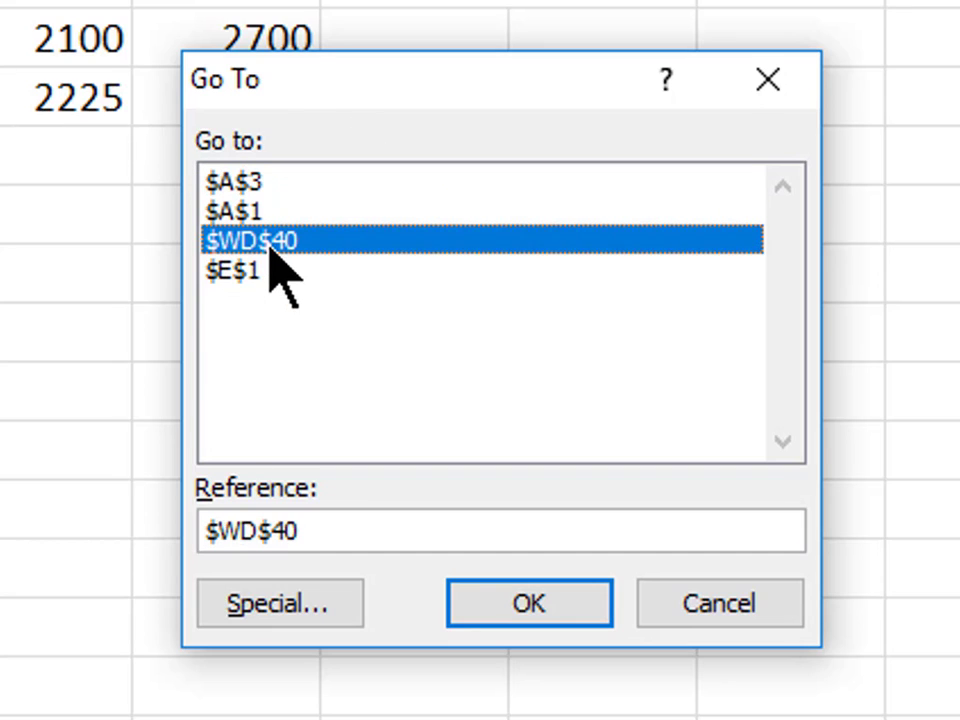
{"action": "left_click", "coordinate": [238, 272]}
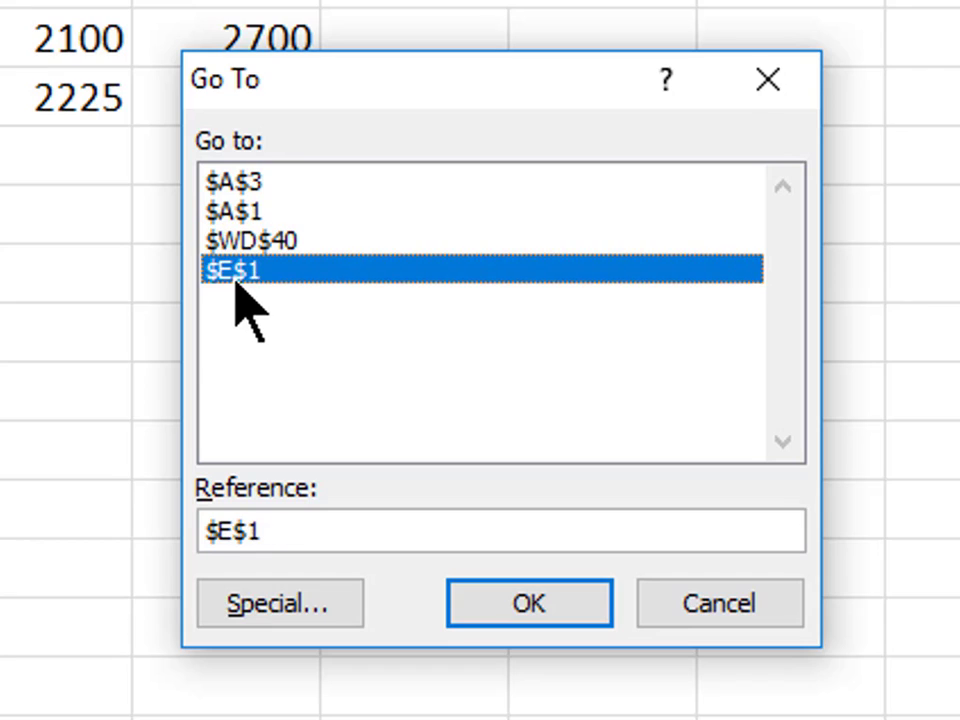
{"action": "left_click_drag", "start_coordinate": [306, 527], "coordinate": [172, 528]}
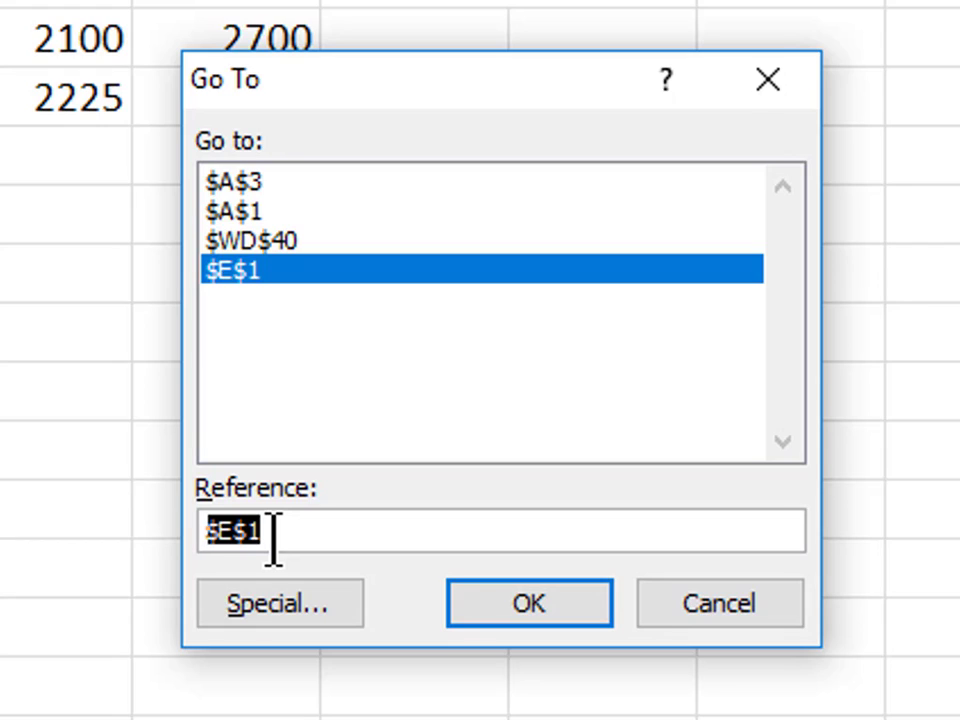
{"action": "type", "text": "ew"}
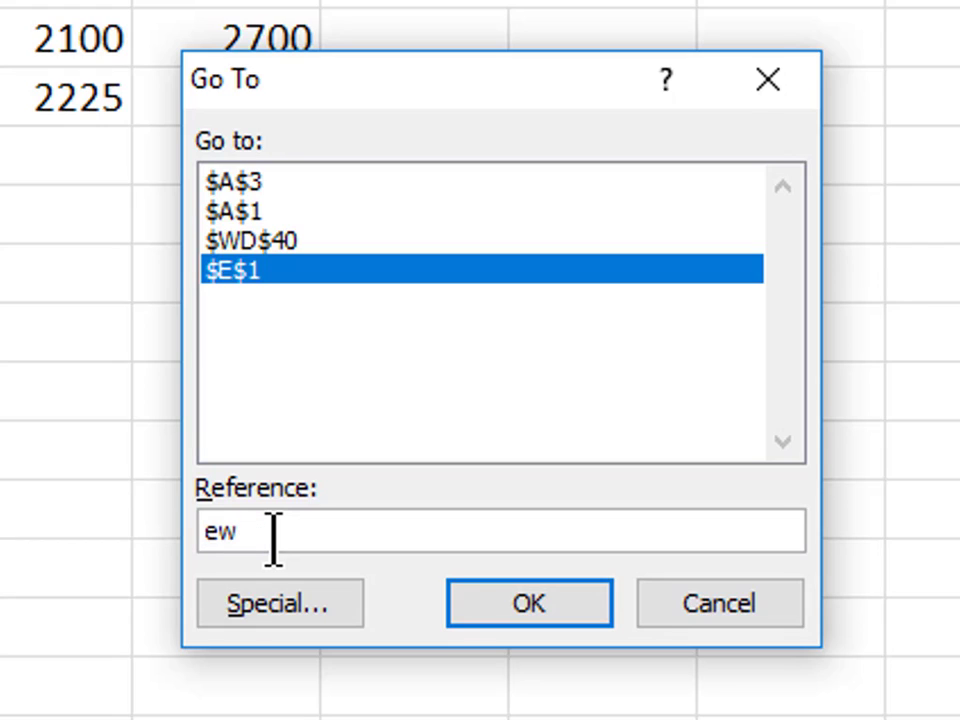
{"action": "type", "text": "426"}
{"action": "left_click", "coordinate": [507, 608]}
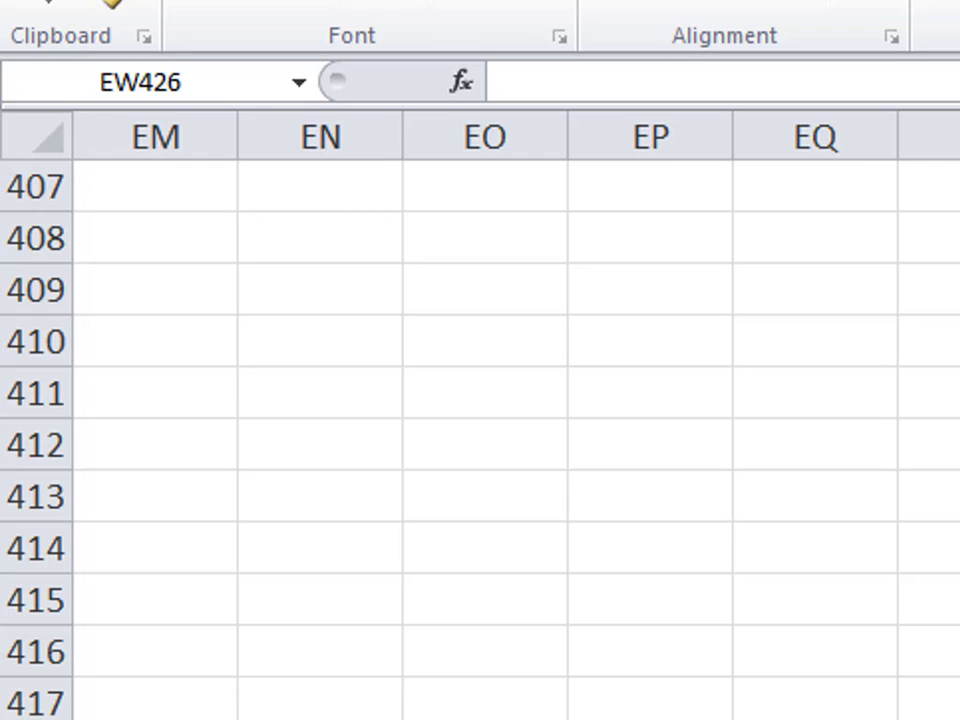
- Go to cell ZA219 with the Go To command
{"action": "key", "text": "F5"}
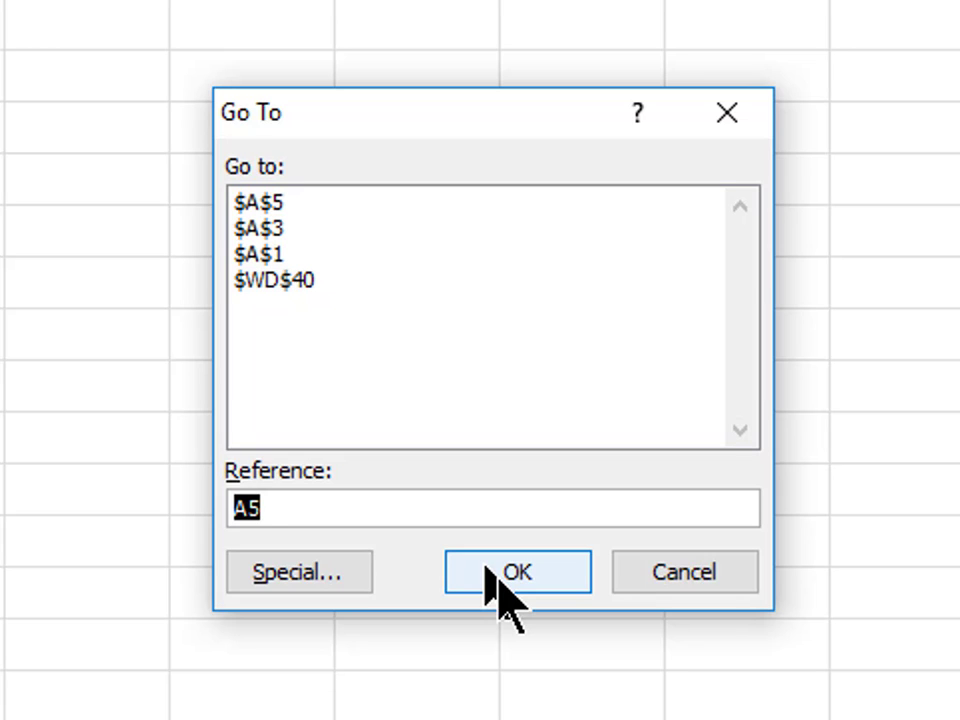
{"action": "type", "text": "za"}
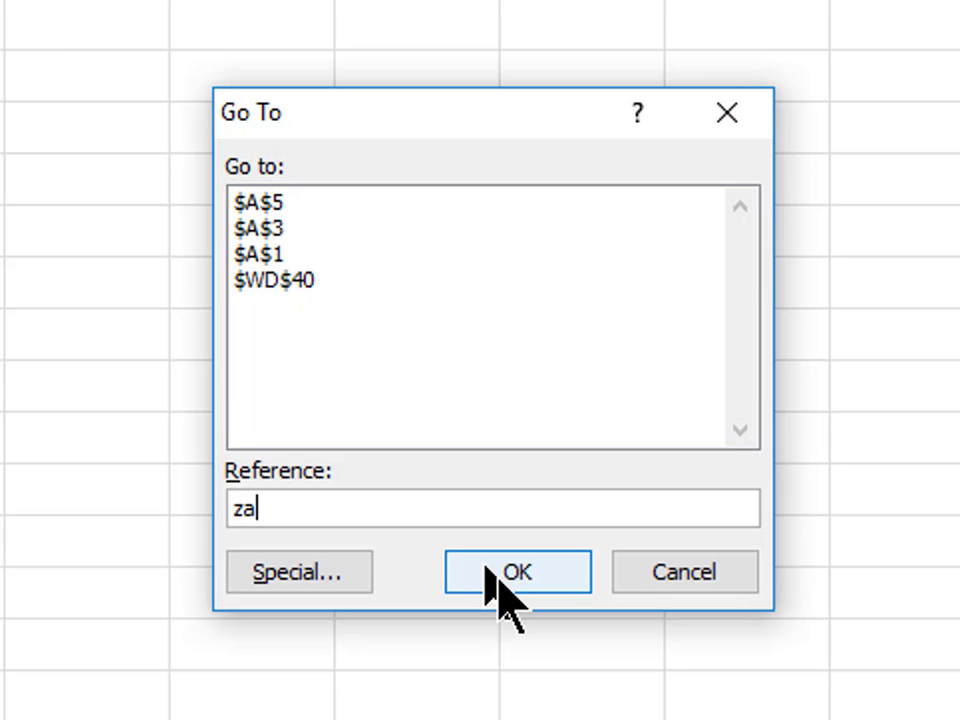
{"action": "type", "text": "219"}
{"action": "left_click", "coordinate": [490, 570]}
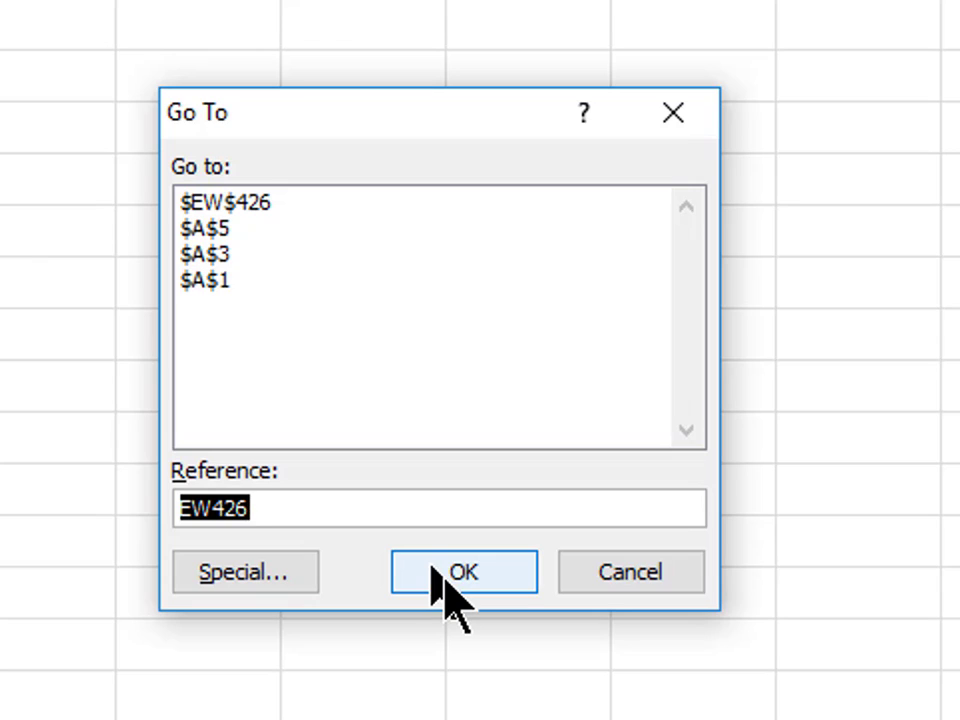
- Return to cell A1 with the Go To command
{"action": "type", "text": "a1"}
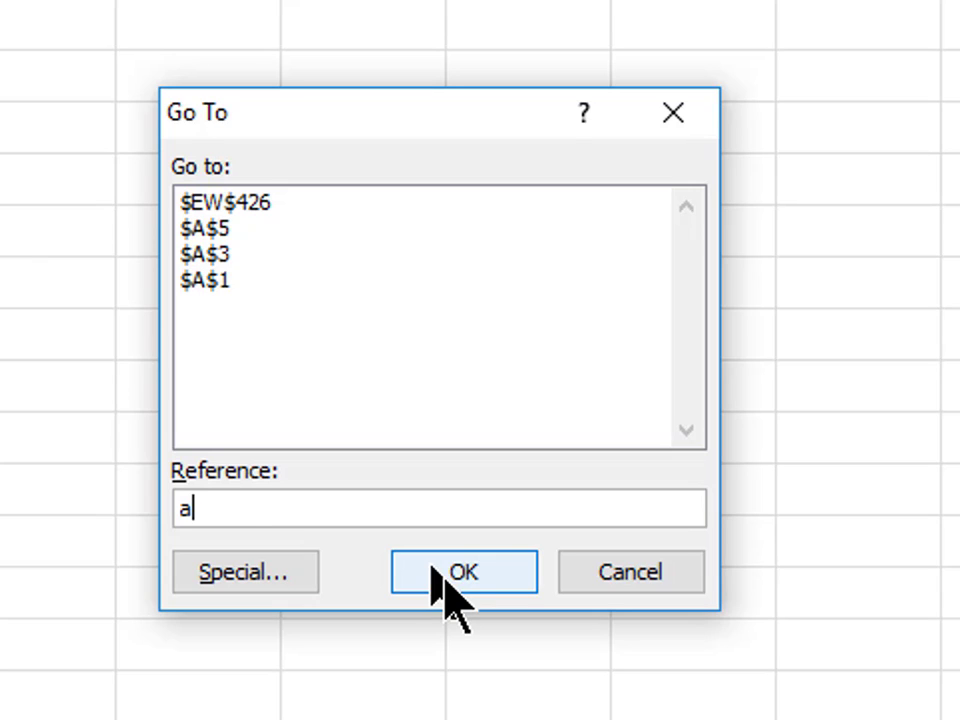